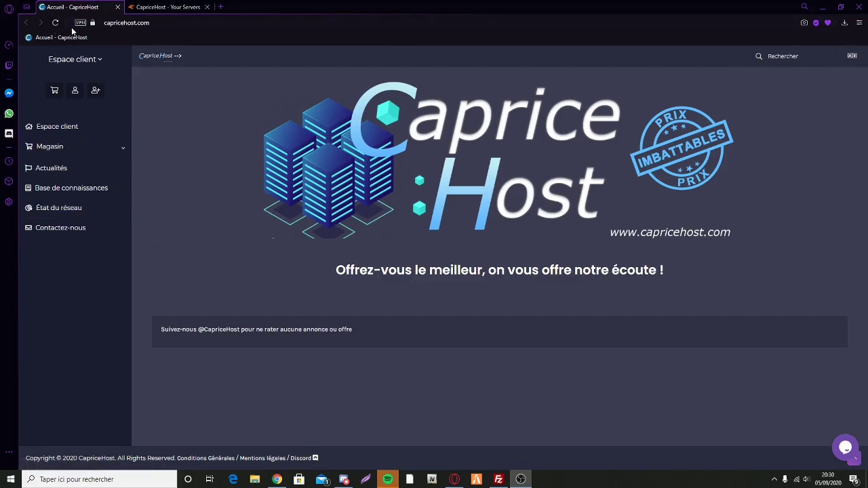
# Step: Expand the Magasin shop menu to list server categories such as Fivem, Minecraft, ARK and Rust
pyautogui.click(65, 147)
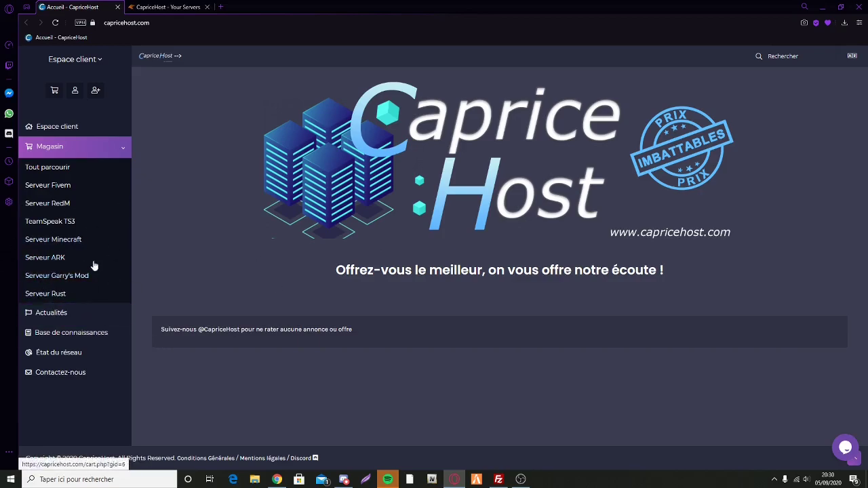
# Step: Open the Serveur Fivem offers and scroll through the available plan cards
pyautogui.click(48, 192)
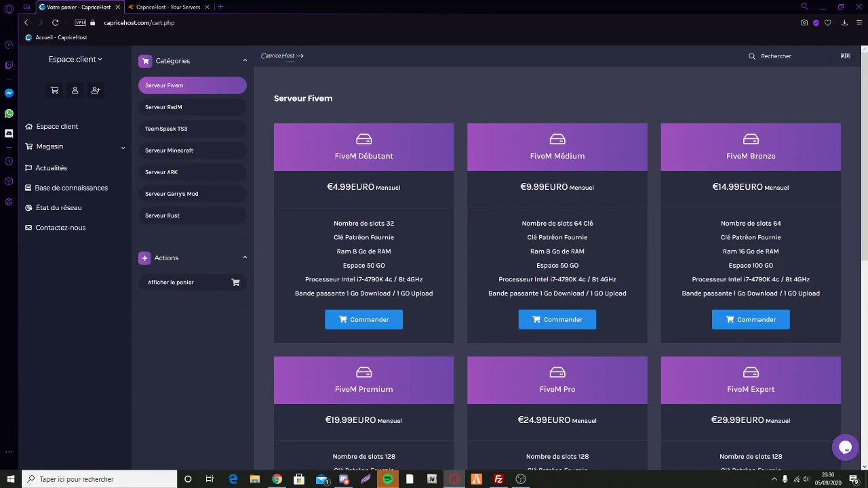
pyautogui.scroll(-4, 688, 242)
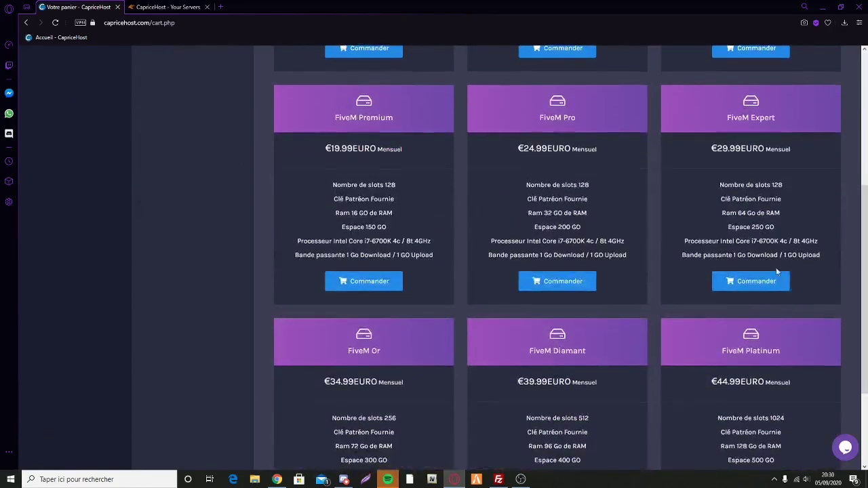
pyautogui.scroll(-3, 738, 261)
pyautogui.scroll(7, 514, 260)
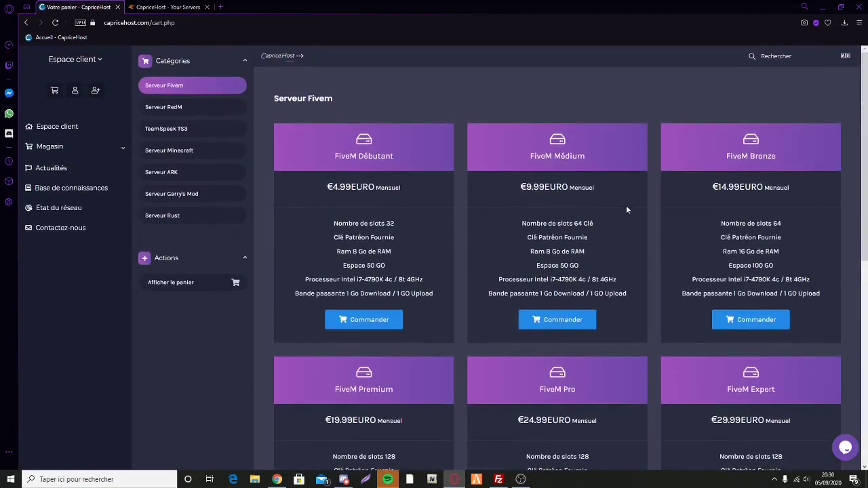
pyautogui.scroll(-1, 690, 205)
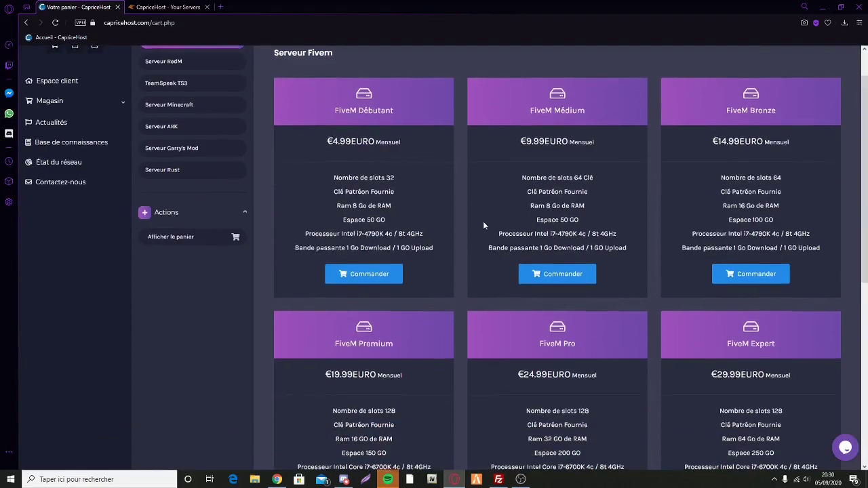
pyautogui.scroll(-5, 479, 219)
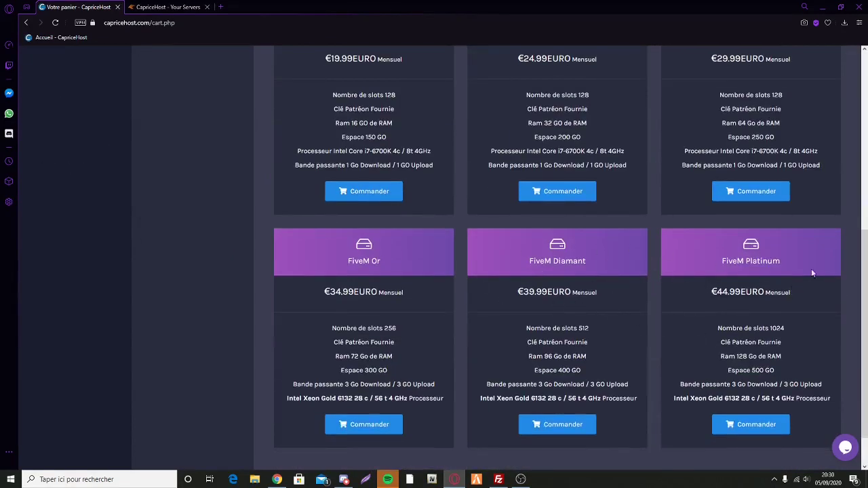
pyautogui.scroll(5, 507, 298)
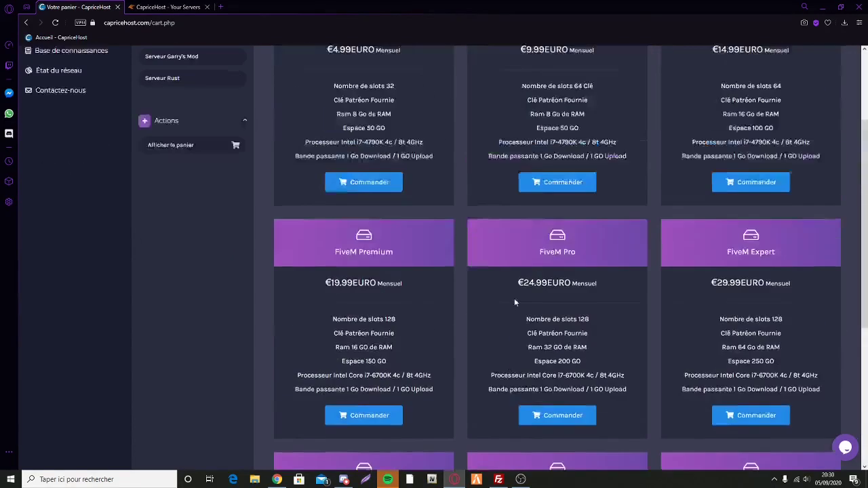
pyautogui.scroll(1, 615, 148)
pyautogui.scroll(-1, 218, 42)
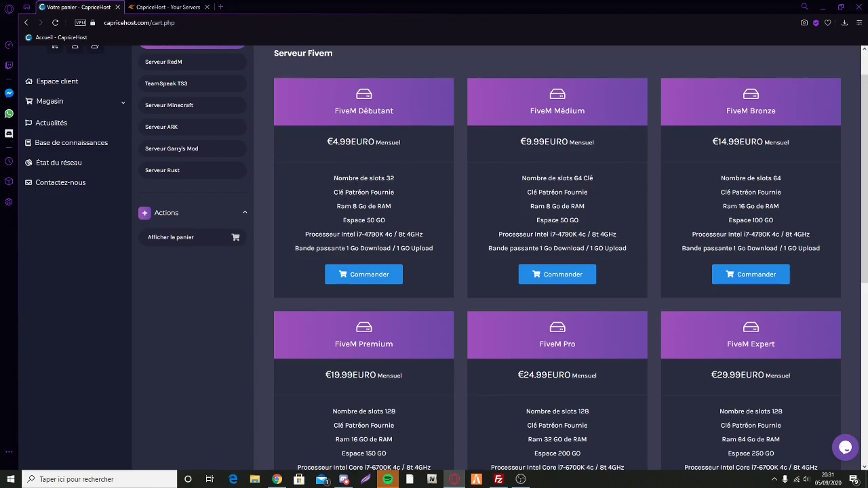
# Step: Highlight the 'Clé Patréon Fournie' and slots lines on the Débutant and Médium plans
pyautogui.moveTo(334, 193); pyautogui.dragTo(400, 191)
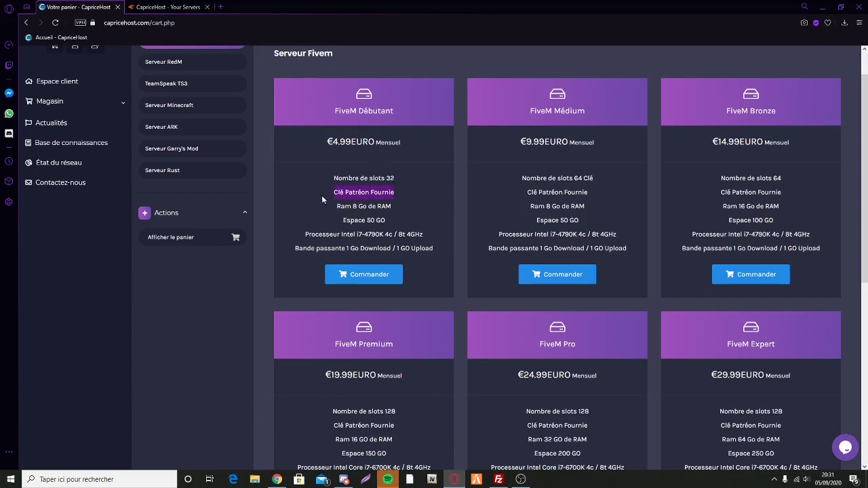
pyautogui.click(352, 192)
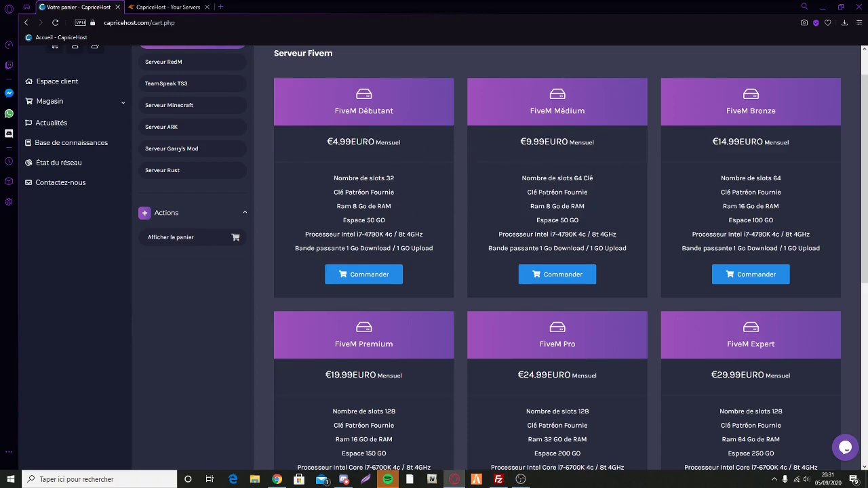
pyautogui.moveTo(520, 198)
pyautogui.mouseDown()
pyautogui.moveTo(567, 194)
pyautogui.moveTo(523, 182)
pyautogui.mouseUp()
pyautogui.click(545, 201)
pyautogui.click(520, 187)
# Step: Order the FiveM Médium plan and apply the suggested 20% promo code, totalling €7.99 EURO
pyautogui.click(547, 279)
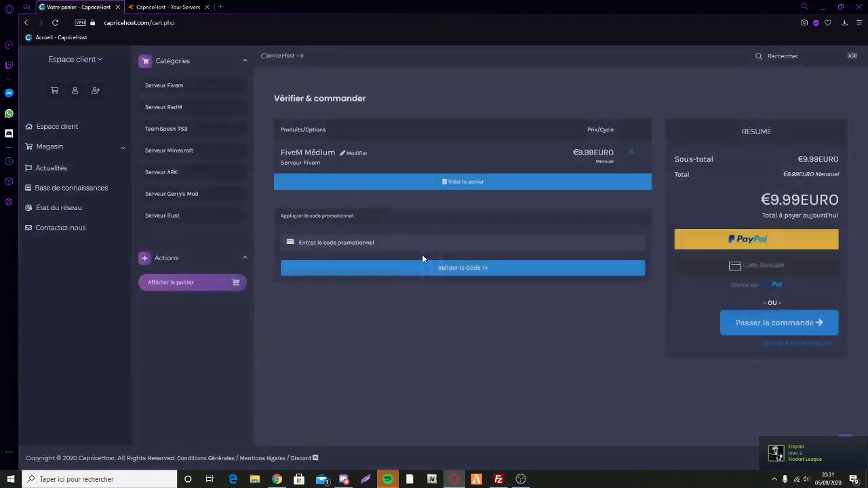
pyautogui.click(402, 242)
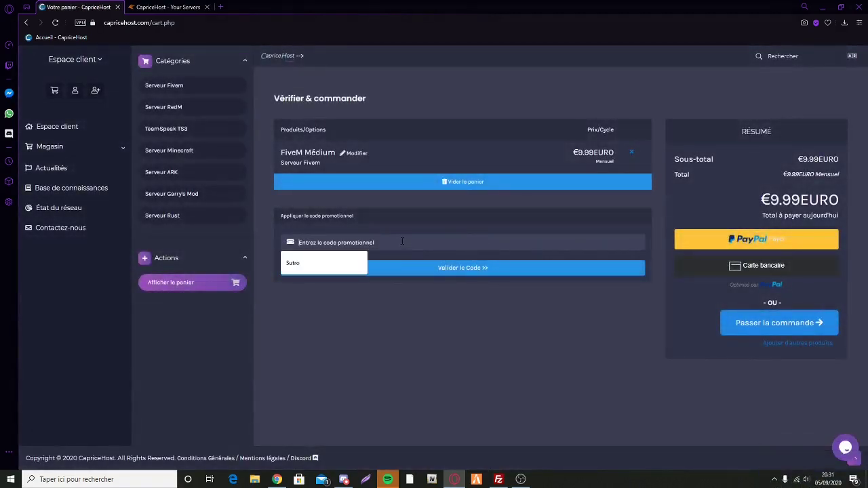
pyautogui.click(309, 269)
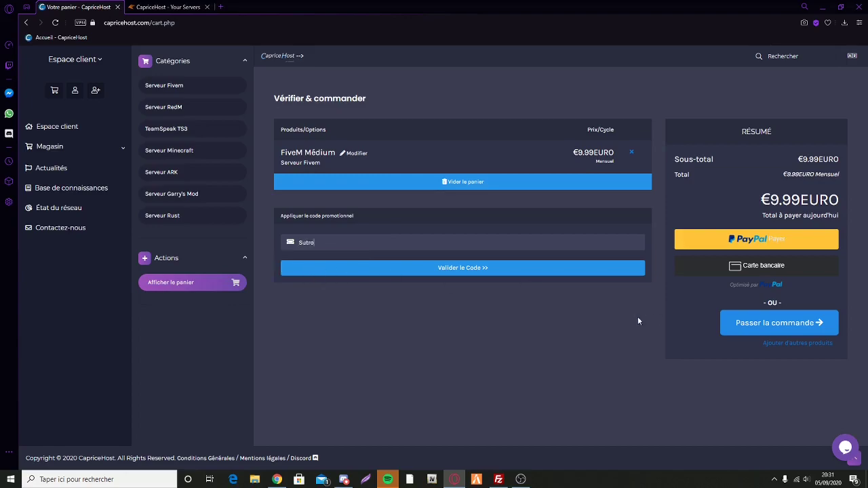
pyautogui.click(463, 268)
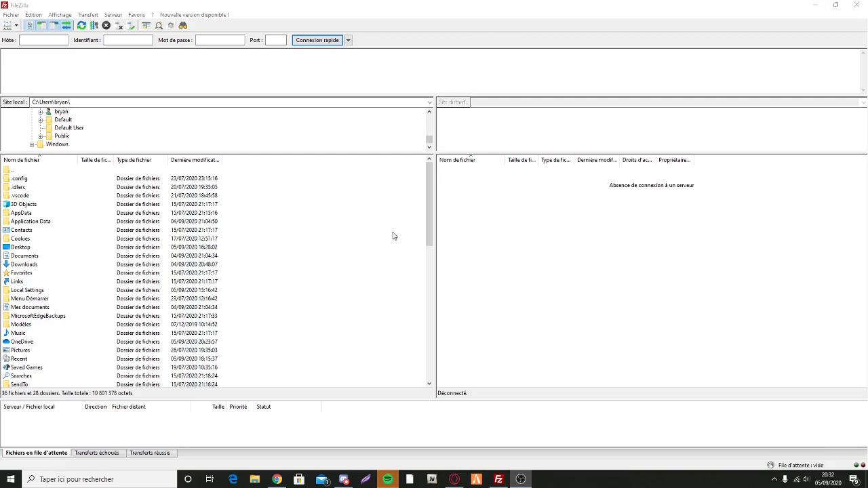
# Step: Open the desktop Tuto folder, select the permissions and server files, then minimise it
pyautogui.click(814, 5)
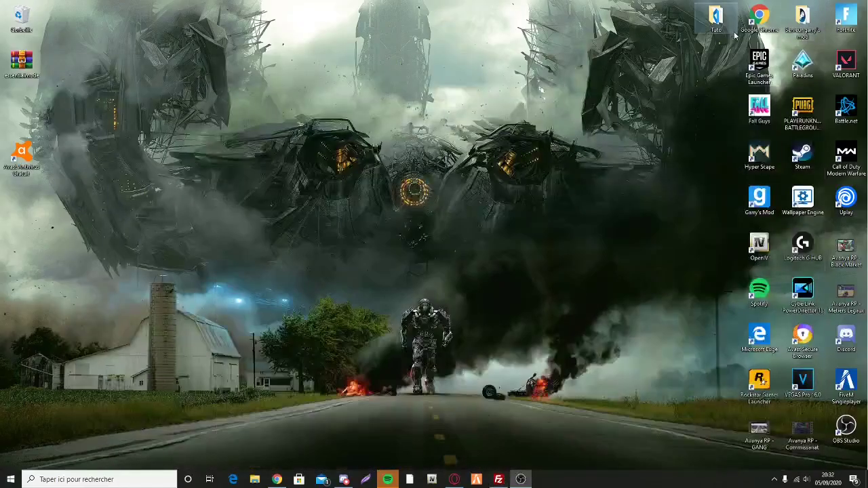
pyautogui.doubleClick(716, 19)
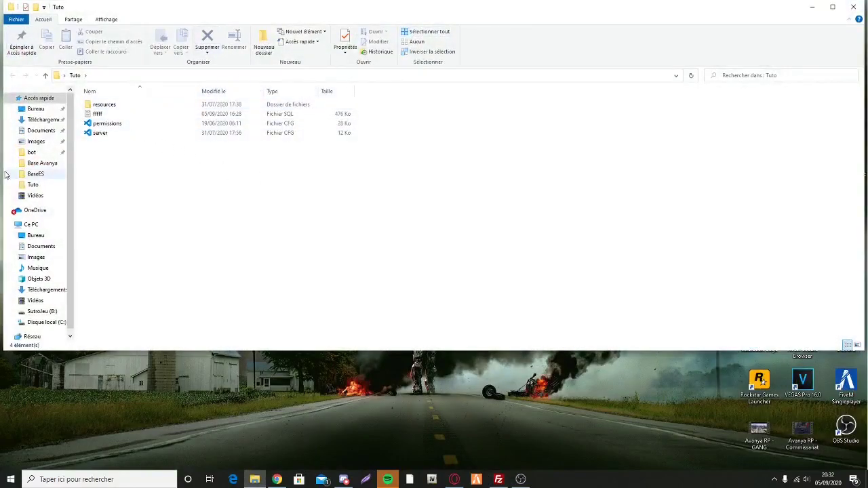
pyautogui.click(140, 125)
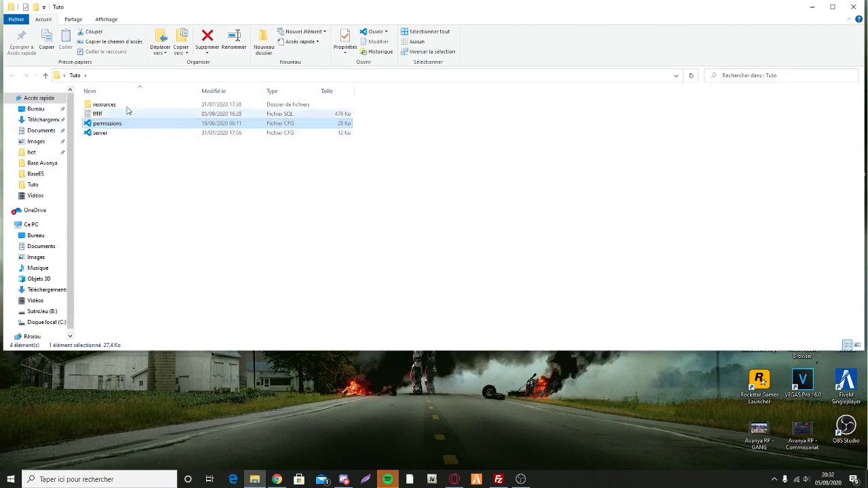
pyautogui.click(122, 133)
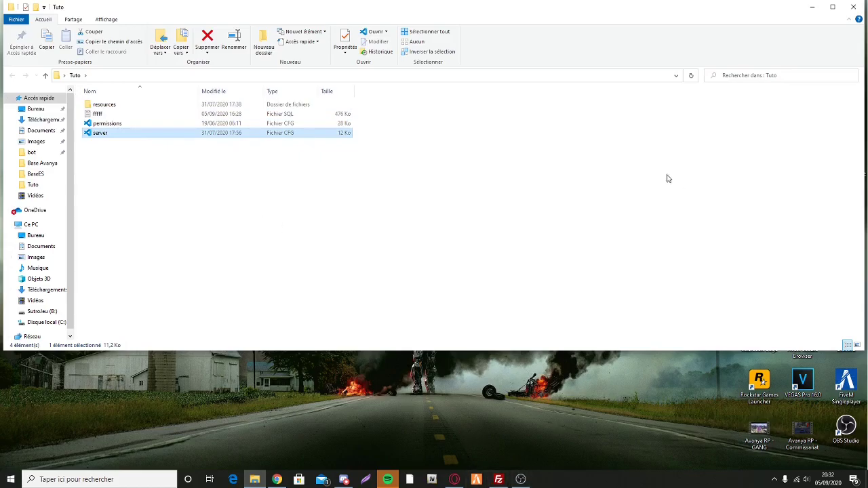
pyautogui.click(812, 6)
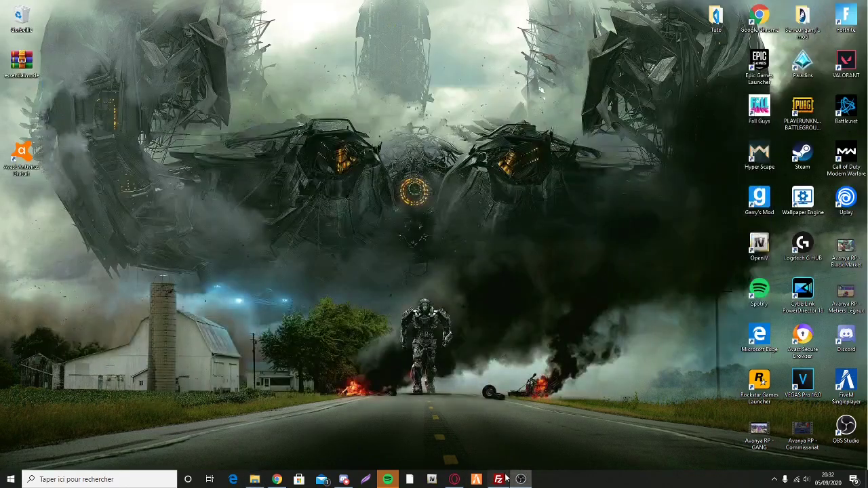
# Step: Connect FileZilla to the saved CapriceHost SFTP server, accepting its host key
pyautogui.click(498, 479)
pyautogui.click(348, 40)
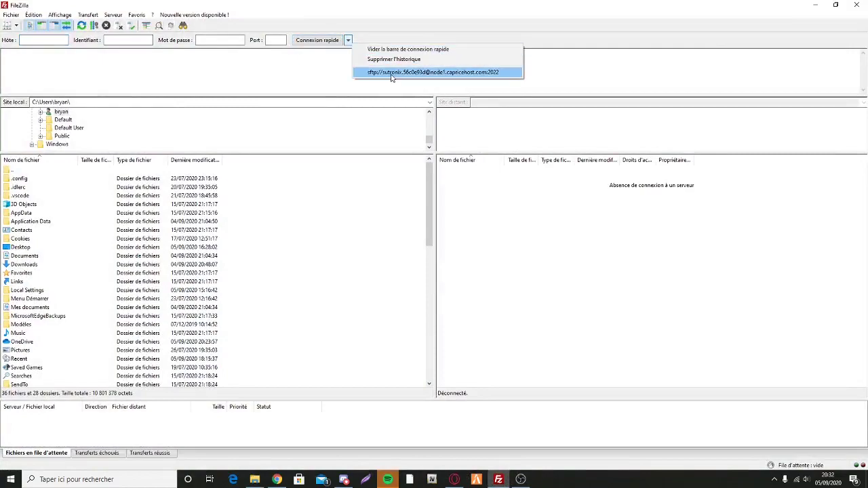
pyautogui.click(393, 77)
pyautogui.click(491, 282)
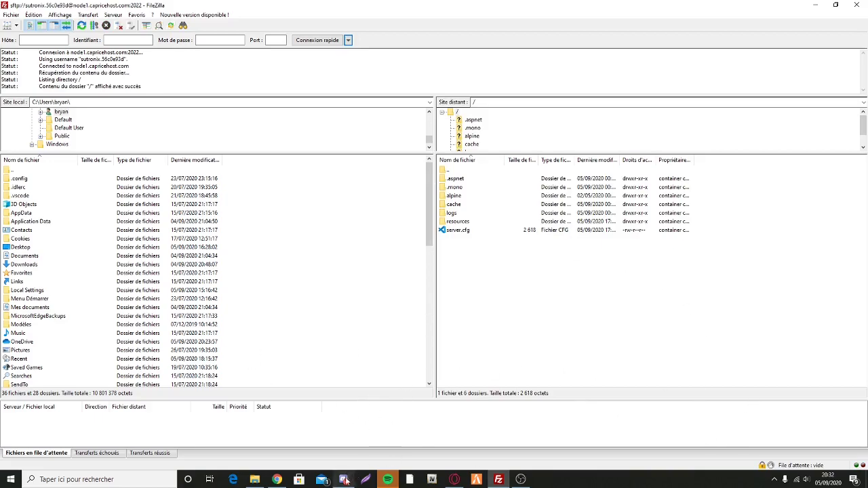
pyautogui.click(276, 479)
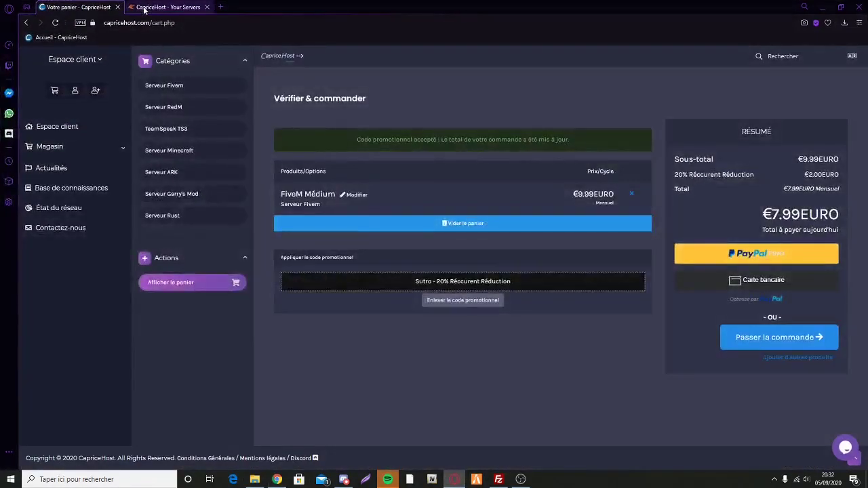
# Step: Open the game server's SFTP Settings page under Configuration in the CapriceHost panel
pyautogui.click(149, 8)
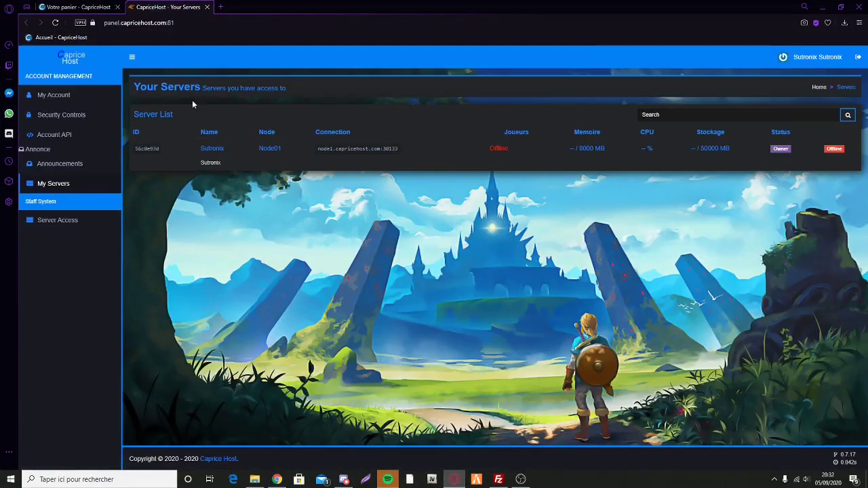
pyautogui.click(68, 186)
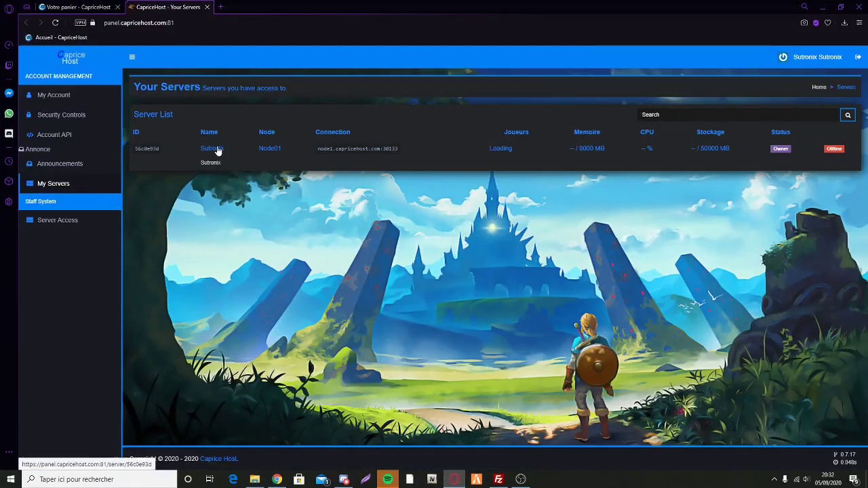
pyautogui.click(211, 149)
pyautogui.scroll(-1, 27, 339)
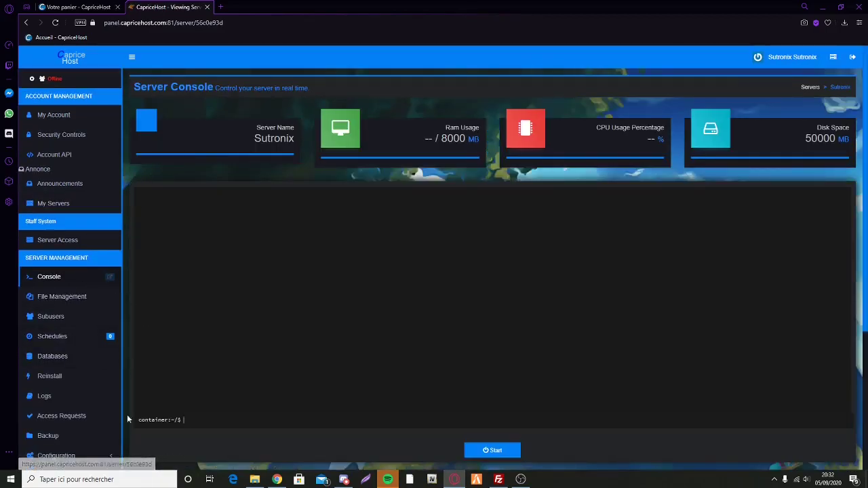
pyautogui.click(56, 456)
pyautogui.scroll(-1, 56, 406)
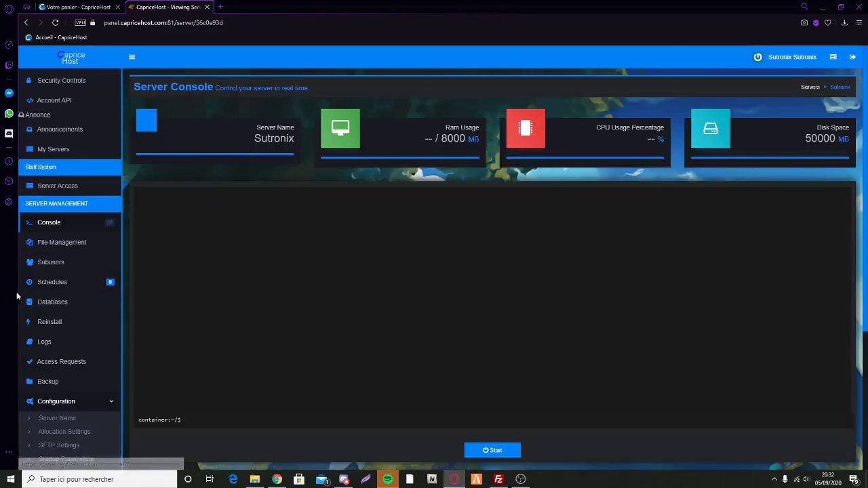
pyautogui.click(59, 445)
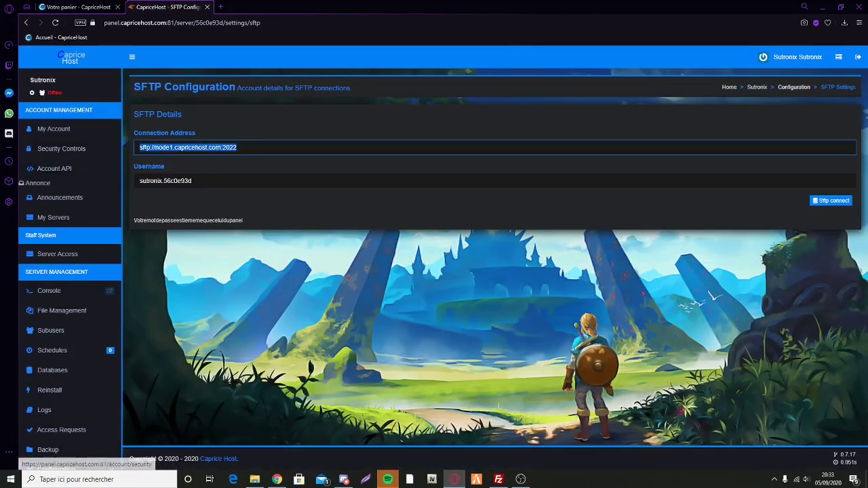
# Step: Paste the SFTP connection address and username into FileZilla's Hôte and Identifiant fields
pyautogui.click(499, 478)
pyautogui.rightClick(45, 41)
pyautogui.click(61, 73)
pyautogui.hotkey('alt', 'Tab')
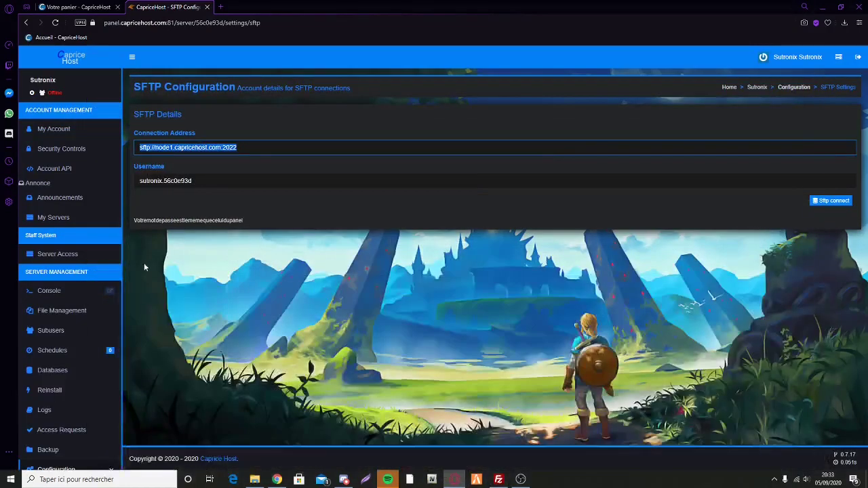
pyautogui.moveTo(197, 181); pyautogui.dragTo(131, 192)
pyautogui.hotkey('ctrl', 'c')
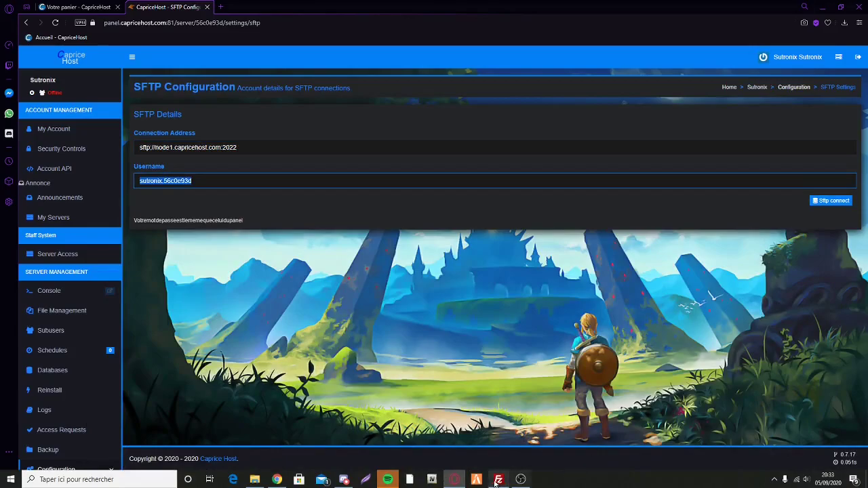
pyautogui.click(498, 480)
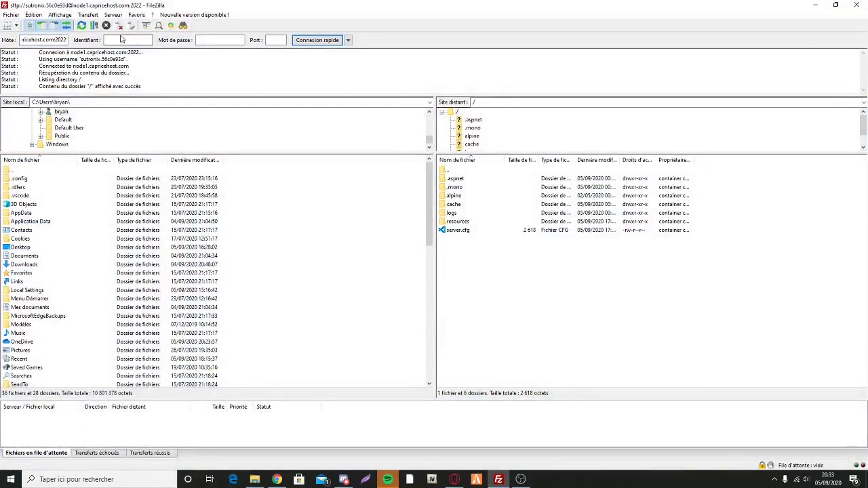
pyautogui.click(121, 39)
pyautogui.hotkey('ctrl', 'v')
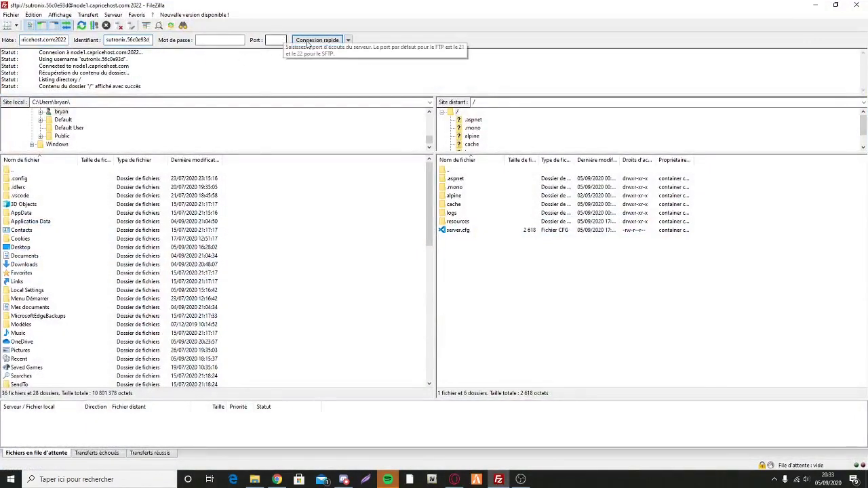
# Step: Start entering the account password in FileZilla's quick-connect bar
pyautogui.click(202, 41)
pyautogui.press('capslock')
pyautogui.press('capslock')
pyautogui.press('capslock')
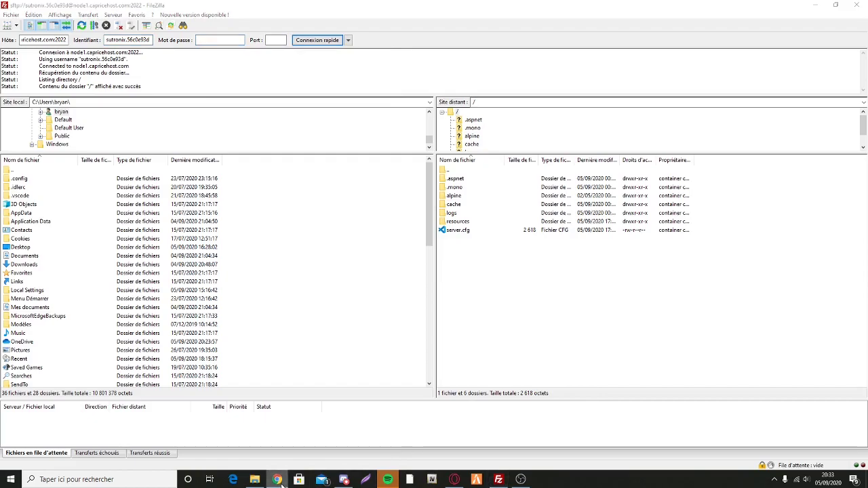
pyautogui.click(455, 479)
pyautogui.click(456, 479)
# Step: Inspect the remote resources folder's actions, then reopen the desktop Tuto folder
pyautogui.click(455, 223)
pyautogui.rightClick(455, 222)
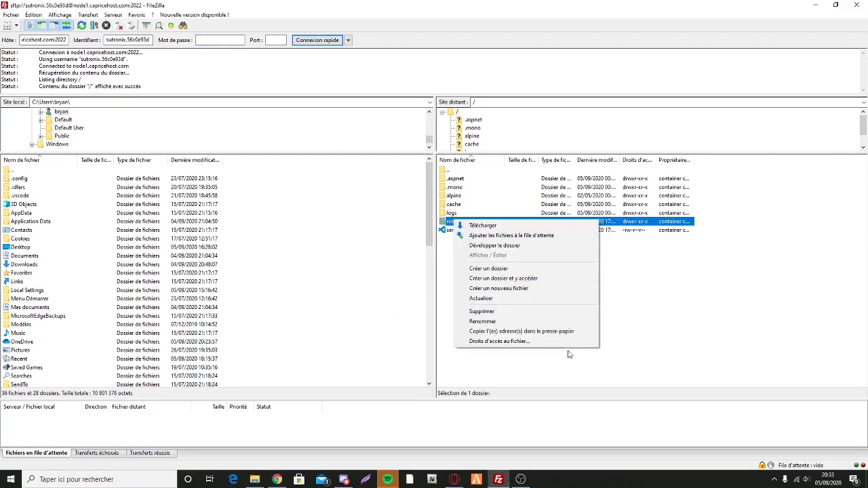
pyautogui.click(800, 304)
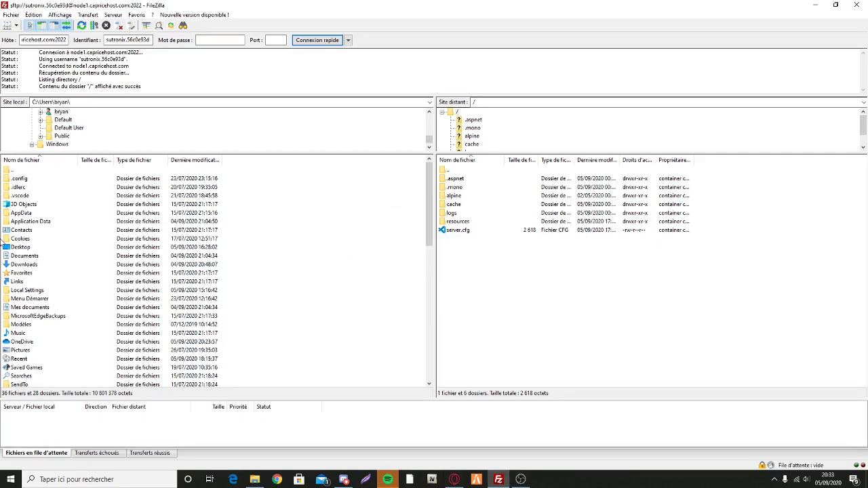
pyautogui.rightClick(480, 222)
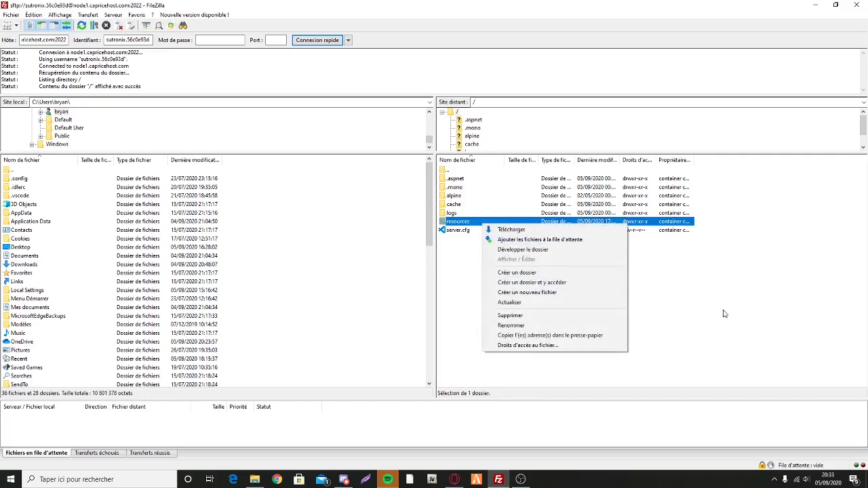
pyautogui.click(510, 315)
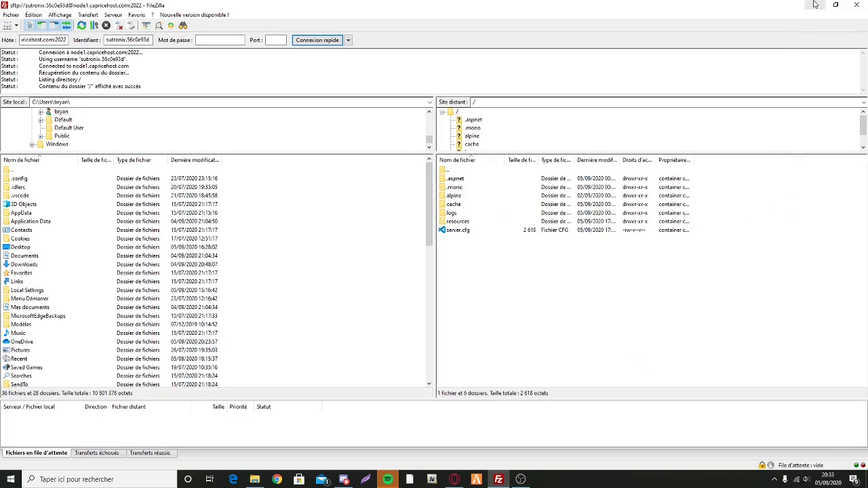
pyautogui.click(816, 4)
pyautogui.doubleClick(716, 17)
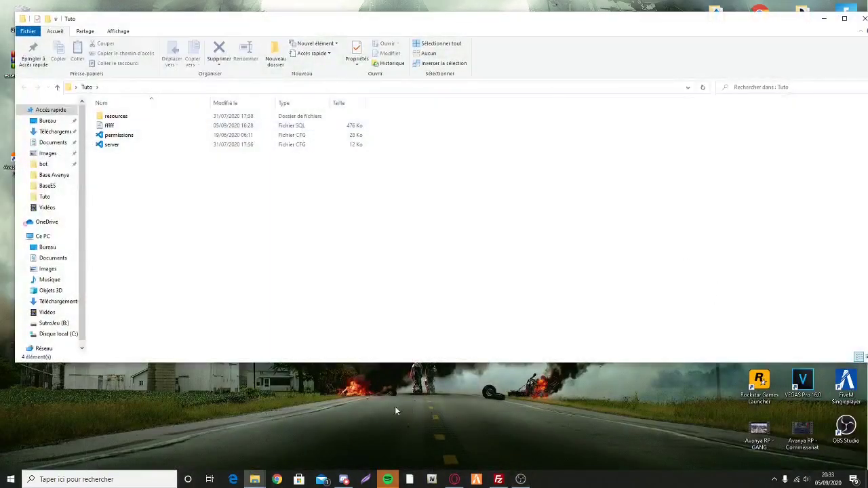
# Step: Open the remote server.cfg with Afficher / Éditer so it loads in the editor
pyautogui.click(498, 479)
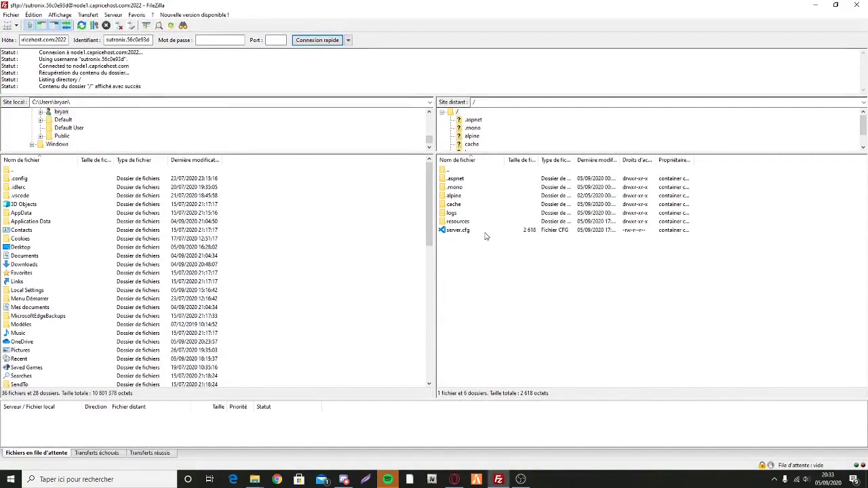
pyautogui.click(466, 222)
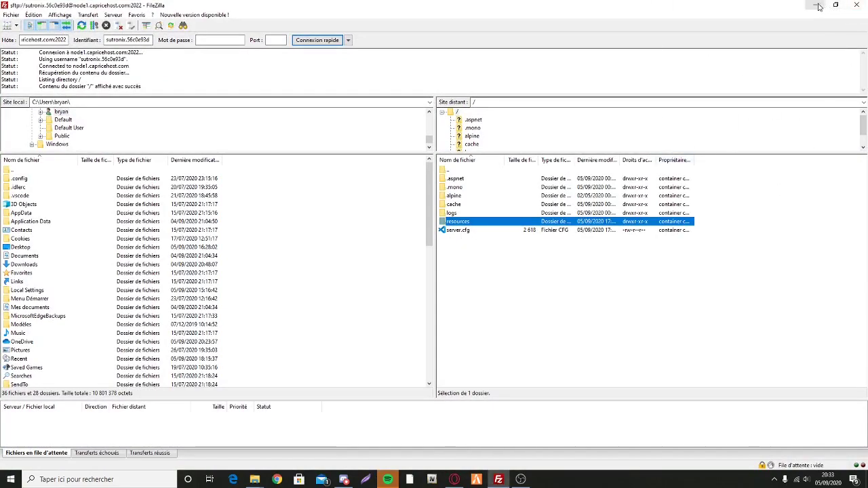
pyautogui.rightClick(473, 231)
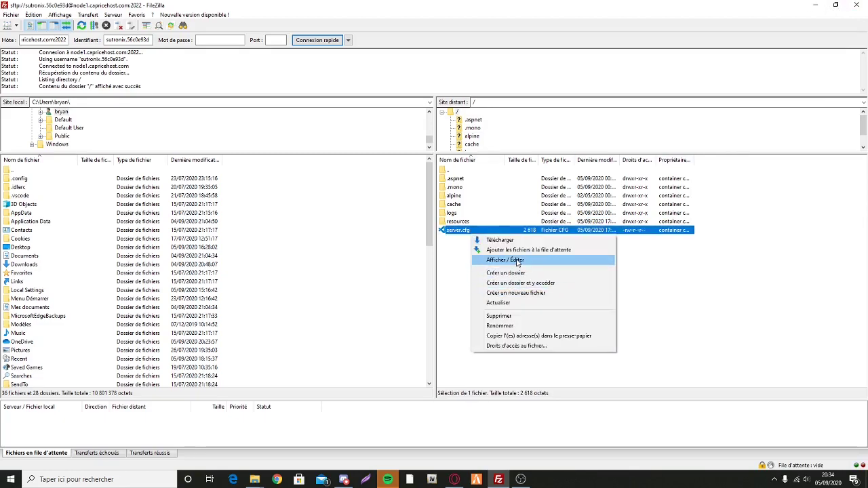
pyautogui.click(519, 260)
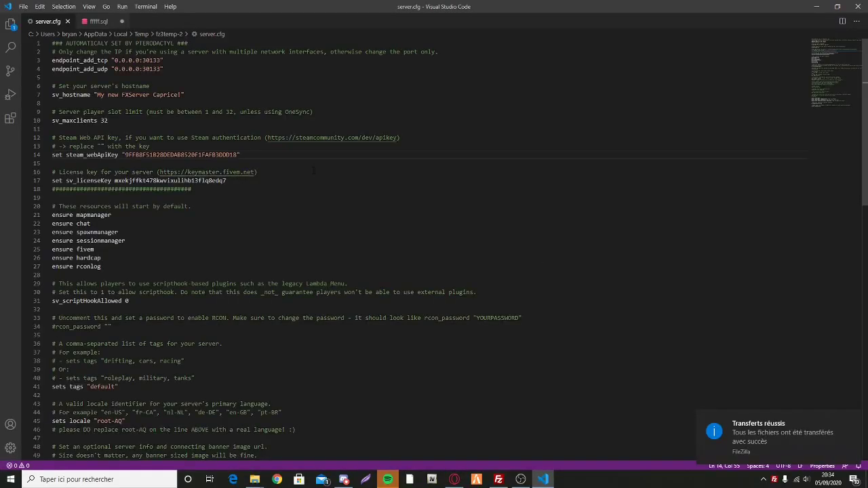
# Step: Review server.cfg, briefly selecting the Steam API key on line 14
pyautogui.click(278, 205)
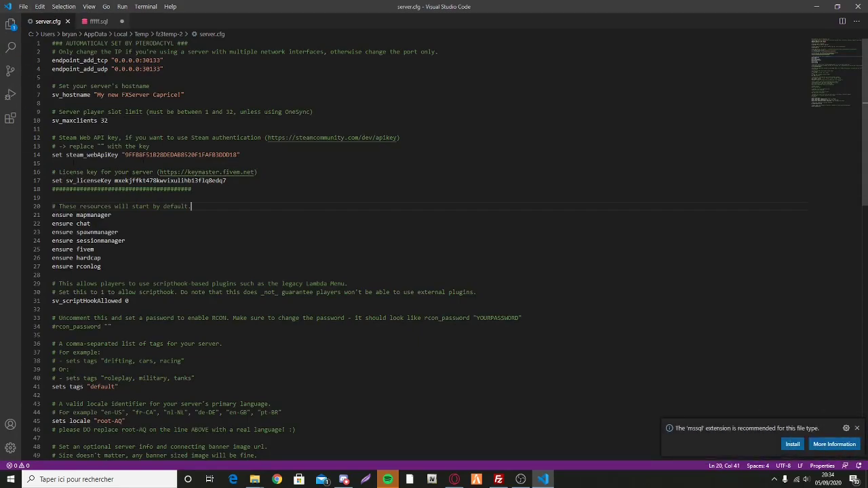
pyautogui.moveTo(122, 155); pyautogui.dragTo(53, 163)
pyautogui.click(71, 162)
pyautogui.scroll(-10, 237, 216)
pyautogui.scroll(10, 242, 210)
# Step: Insert blank lines after sv_maxclients 32, removing one extra, leaving the caret on line 12
pyautogui.click(108, 120)
pyautogui.press('BackSpace')
pyautogui.press('BackSpace')
pyautogui.press('Return')
pyautogui.press('Return')
pyautogui.press('Return')
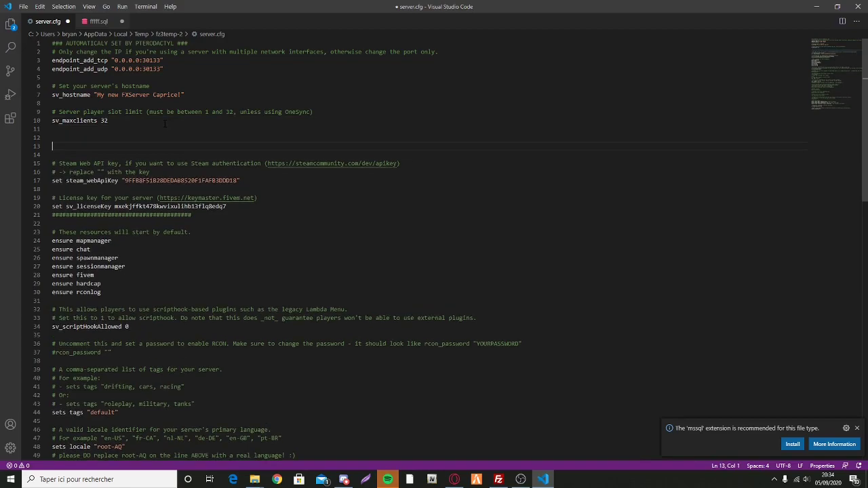
pyautogui.scroll(-3, 80, 225)
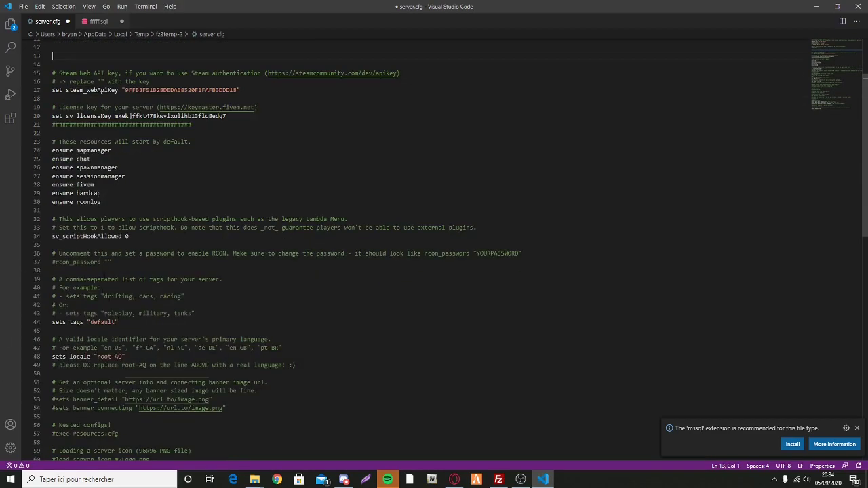
pyautogui.scroll(-5, 294, 282)
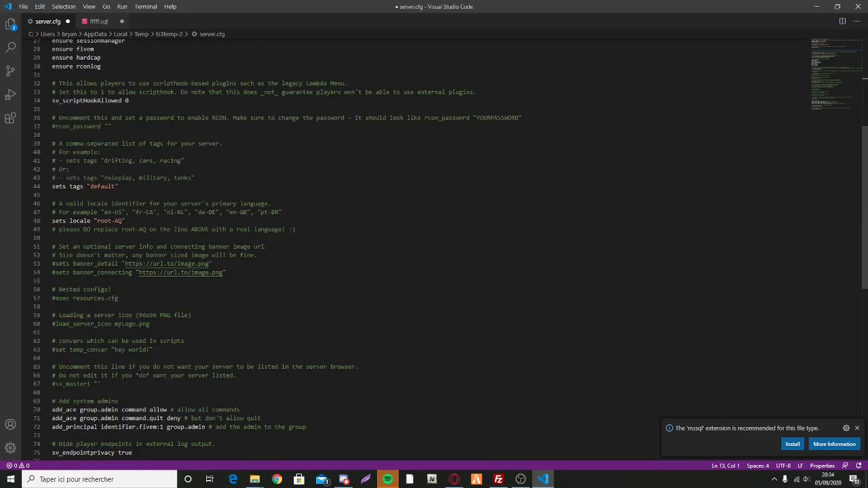
pyautogui.scroll(-6, 301, 370)
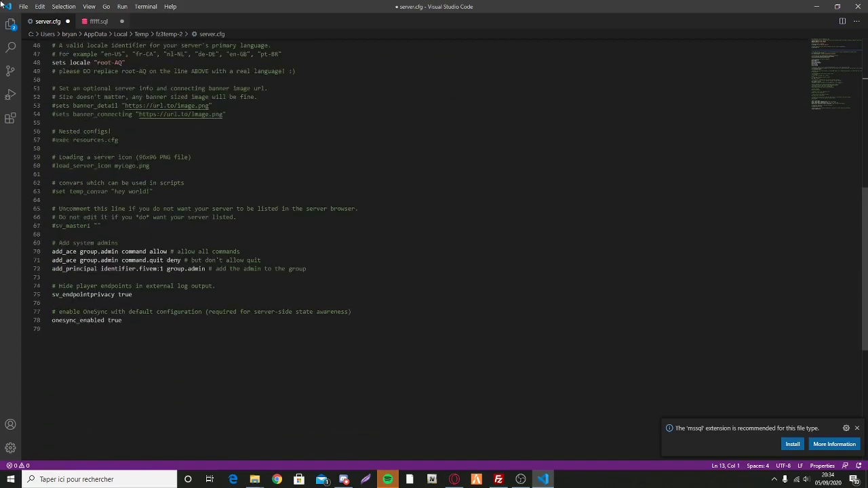
pyautogui.scroll(15, 406, 237)
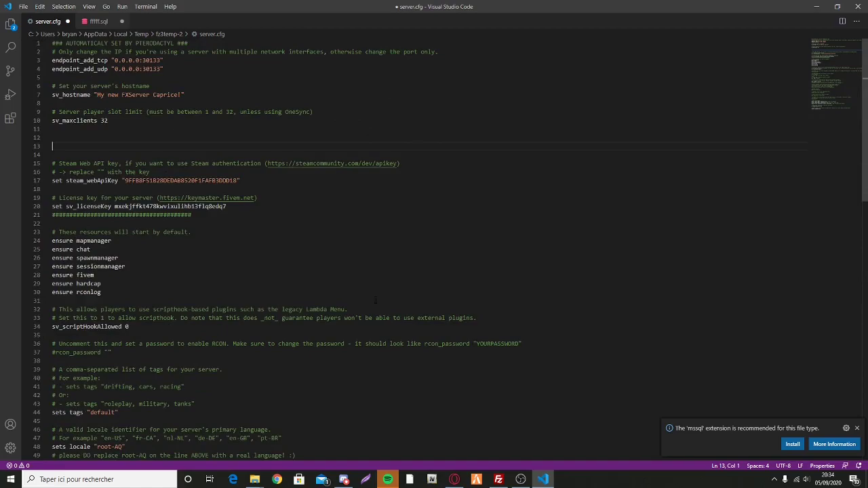
pyautogui.press('BackSpace')
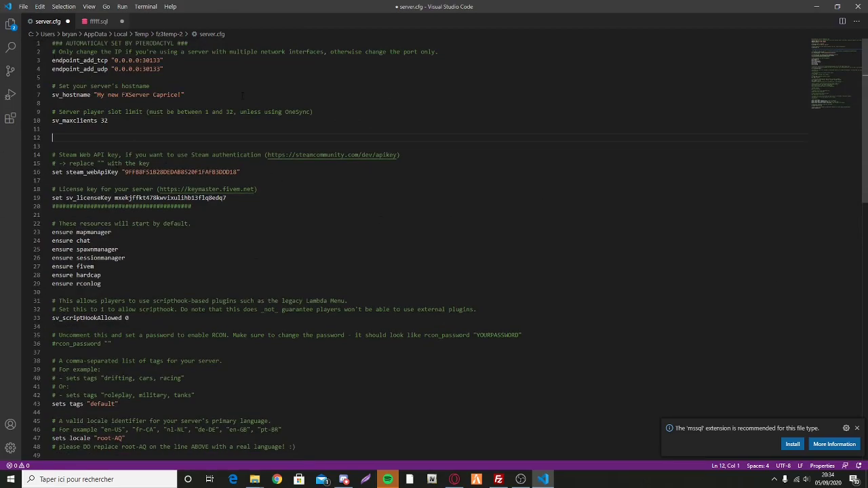
pyautogui.moveTo(126, 258); pyautogui.dragTo(119, 249)
pyautogui.click(52, 138)
# Step: Paste set mysql_connection_string "server=151.80.26.217;database=;userid=;password=" onto line 12
pyautogui.hotkey('ctrl', 'v')
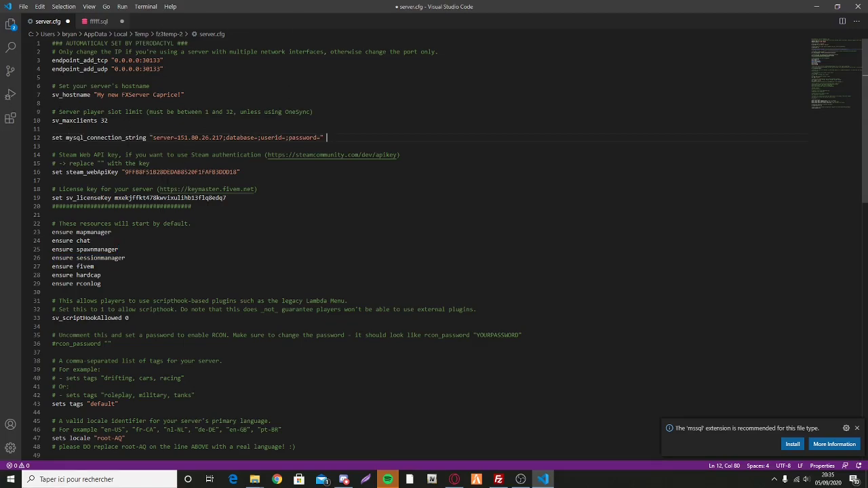
pyautogui.click(181, 145)
pyautogui.moveTo(177, 139); pyautogui.dragTo(224, 139)
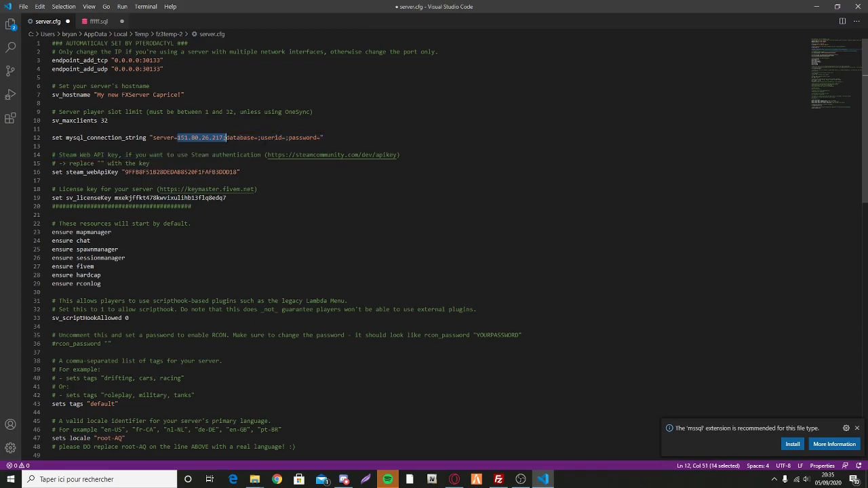
pyautogui.click(271, 138)
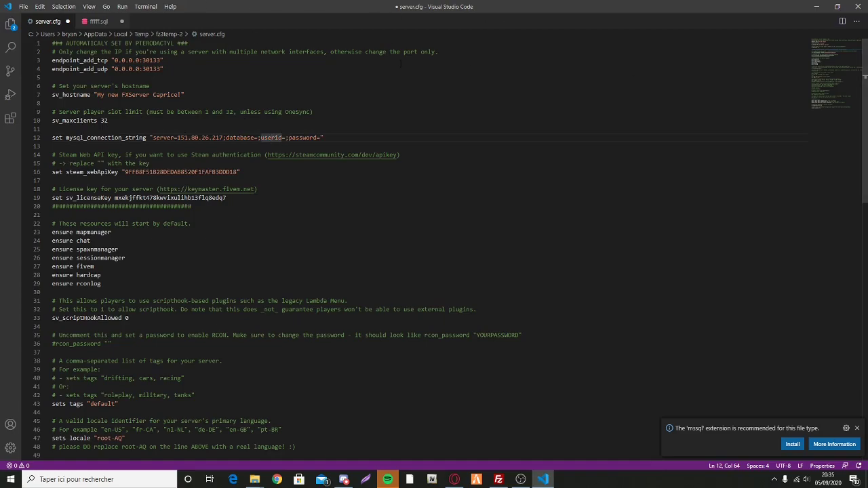
pyautogui.press('Up')
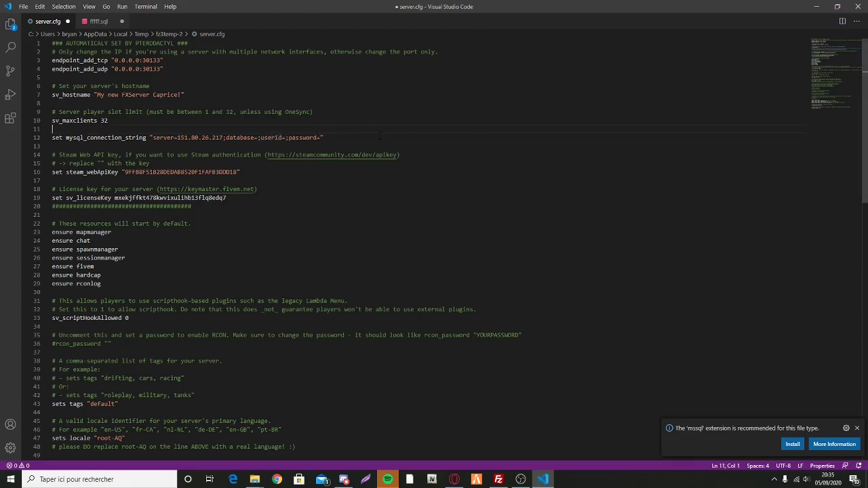
pyautogui.moveTo(174, 138); pyautogui.dragTo(175, 147)
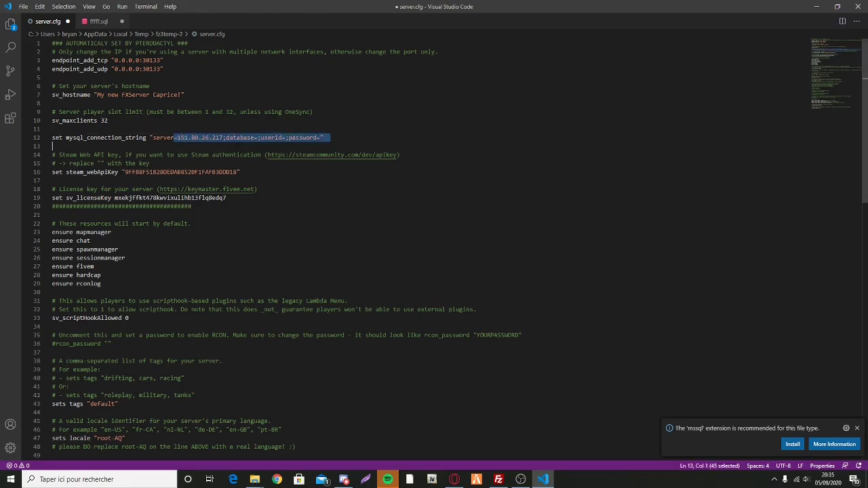
pyautogui.click(205, 145)
pyautogui.click(211, 138)
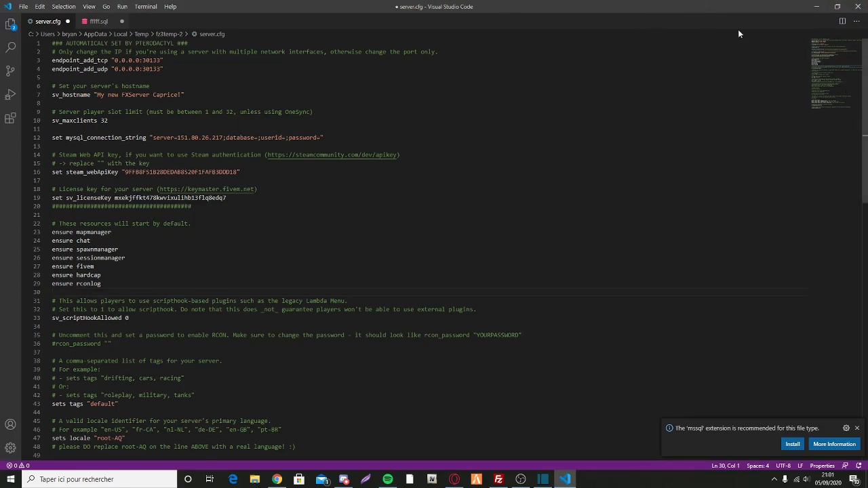
# Step: Open phpMyAdmin from the CapriceHost Databases page and copy the server database's name
pyautogui.click(816, 6)
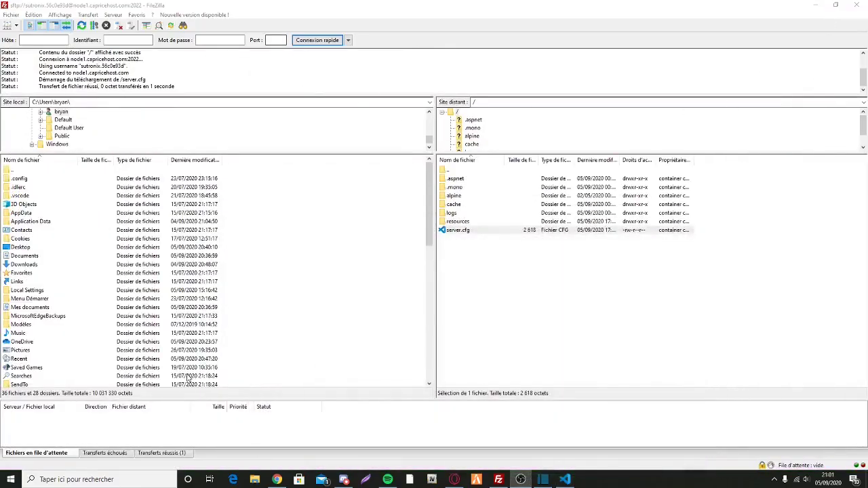
pyautogui.click(454, 480)
pyautogui.click(89, 7)
pyautogui.click(130, 7)
pyautogui.click(25, 22)
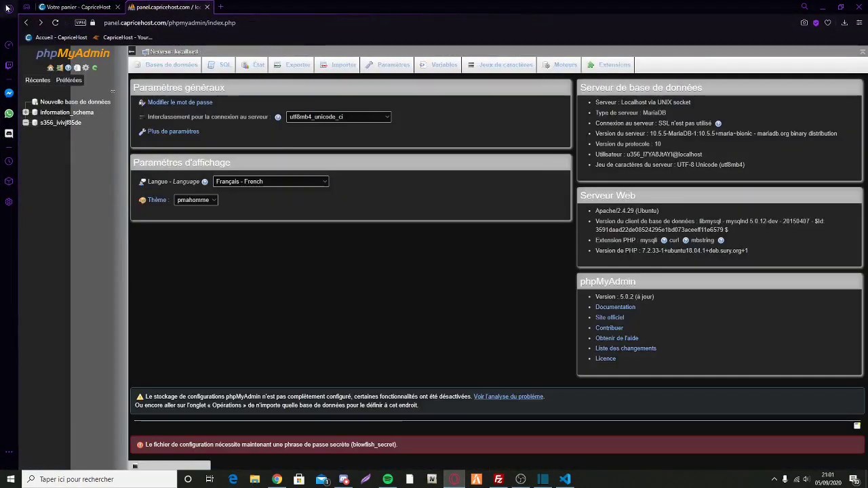
pyautogui.click(31, 23)
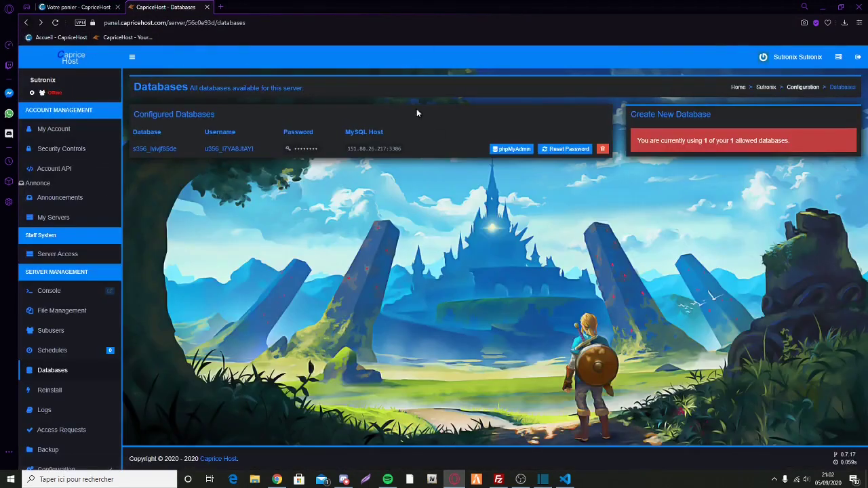
pyautogui.click(513, 150)
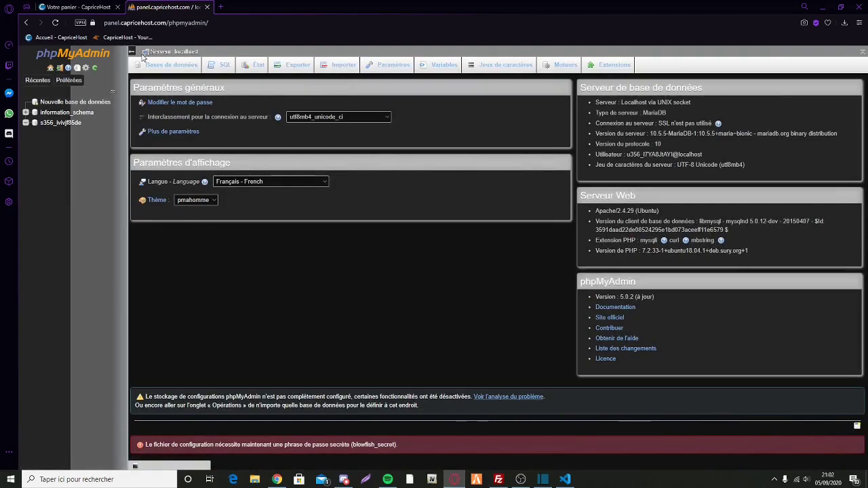
pyautogui.doubleClick(61, 122)
pyautogui.hotkey('ctrl', 'c')
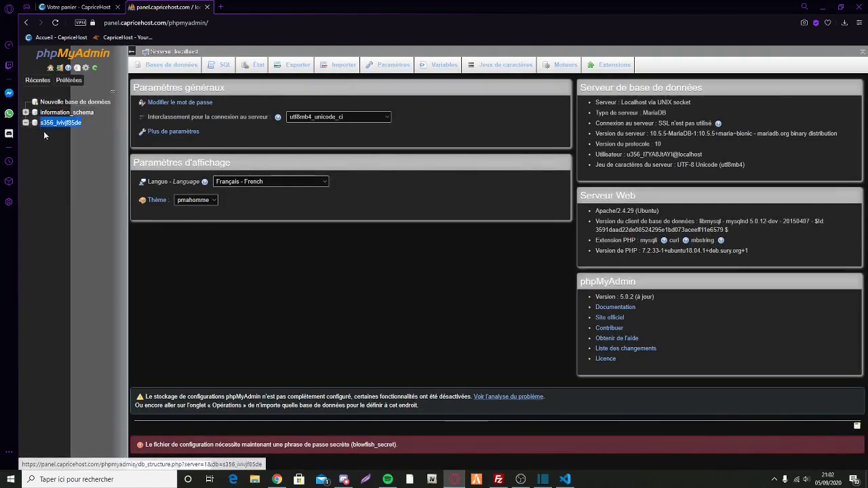
pyautogui.click(565, 479)
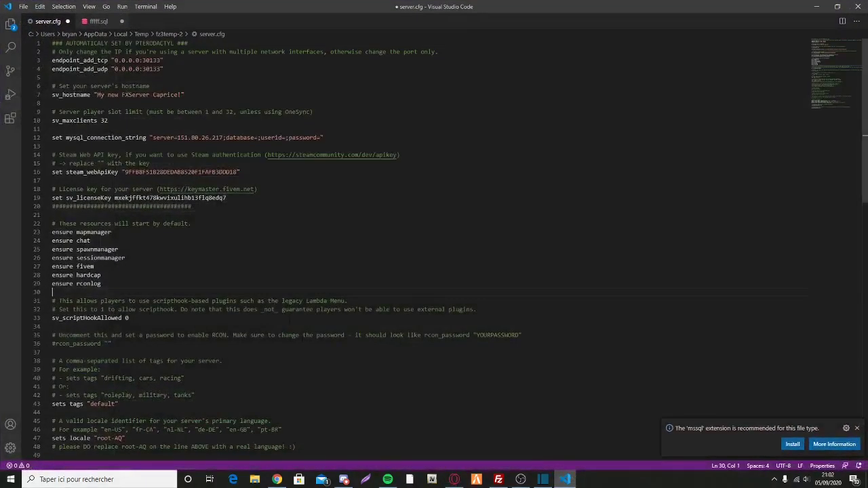
# Step: Paste the database name after database= and the copied database username after userid= on line 12
pyautogui.click(257, 138)
pyautogui.hotkey('ctrl', 'v')
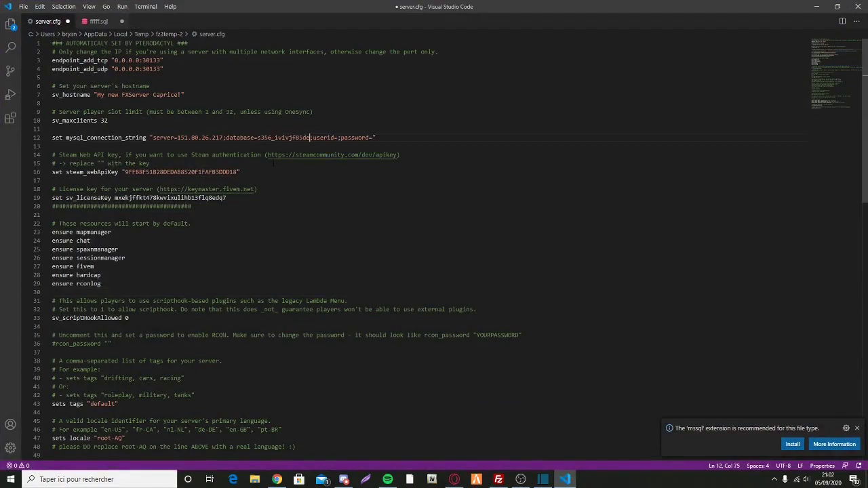
pyautogui.click(337, 138)
pyautogui.click(816, 6)
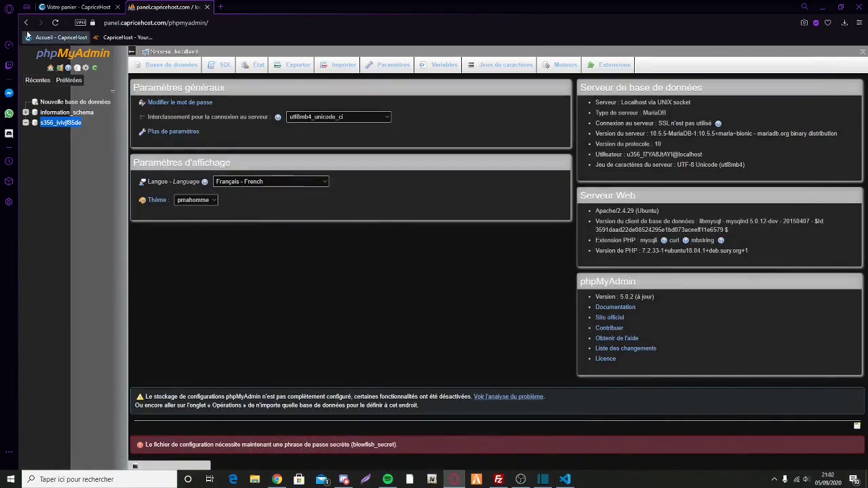
pyautogui.click(25, 22)
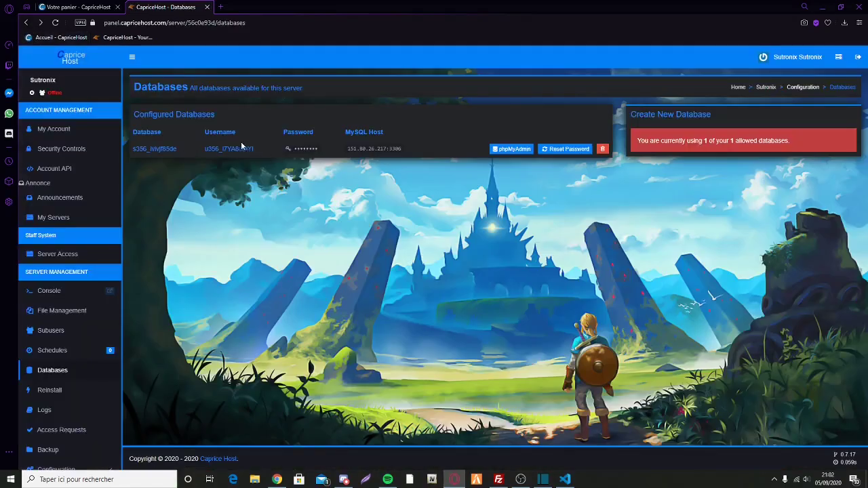
pyautogui.moveTo(255, 148); pyautogui.dragTo(205, 148)
pyautogui.hotkey('ctrl', 'Tab')
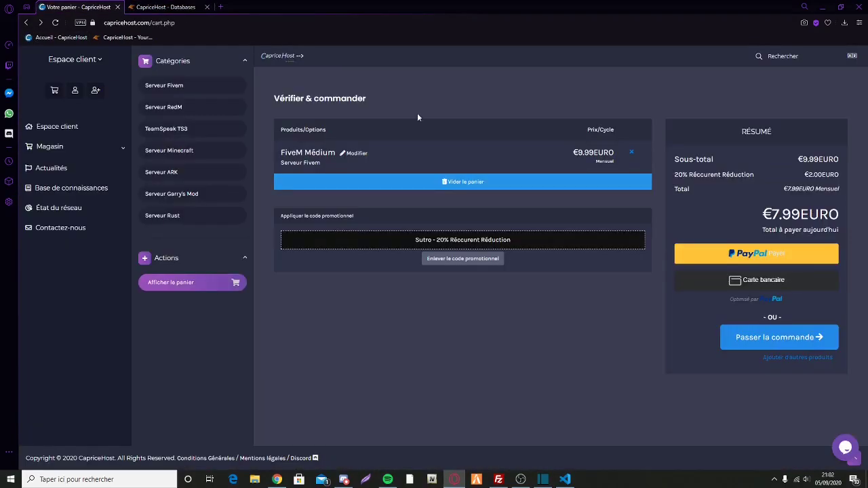
pyautogui.hotkey('ctrl', 'Tab')
pyautogui.hotkey('alt', 'Tab')
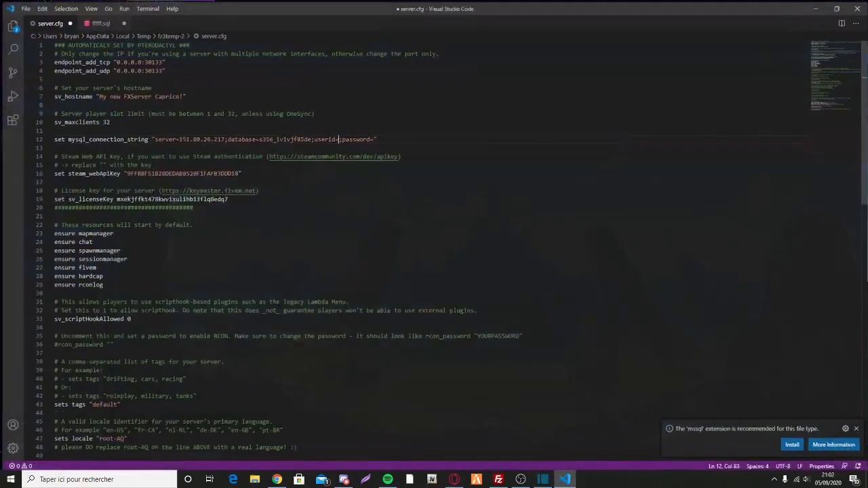
pyautogui.write('u356_l7YA8JtAYI')
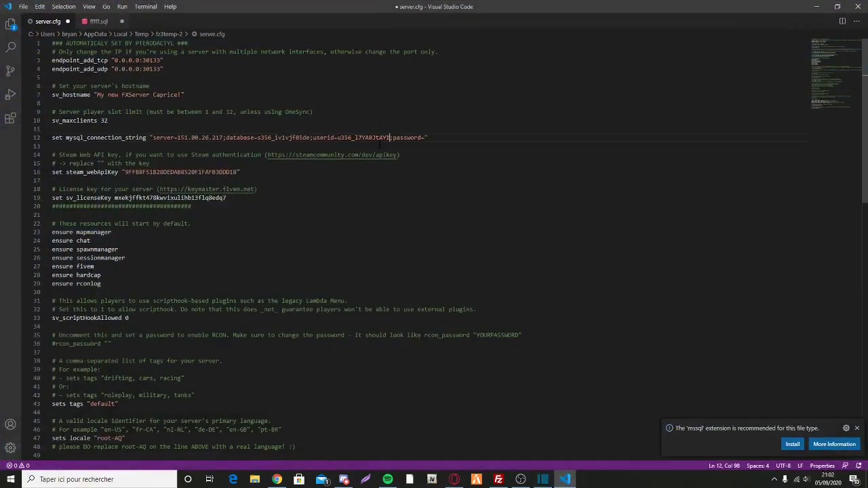
# Step: Copy the revealed database password from CapriceHost and paste it after password=
pyautogui.hotkey('alt', 'Tab')
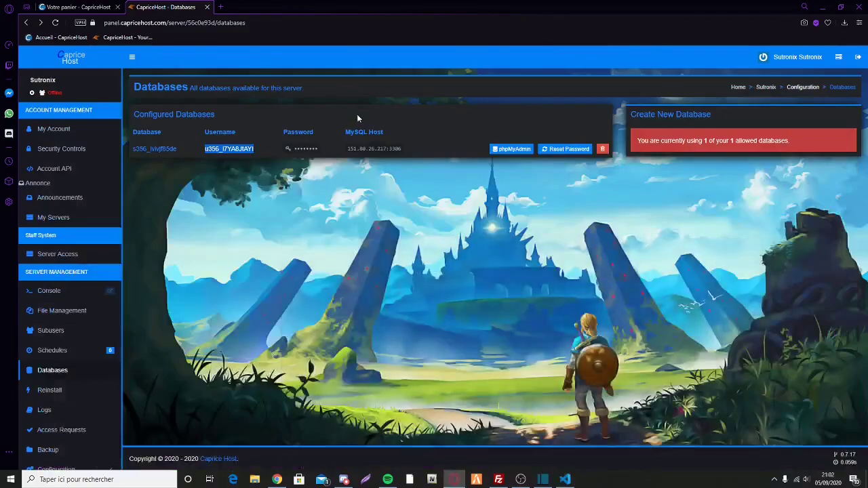
pyautogui.click(306, 151)
pyautogui.moveTo(348, 152); pyautogui.dragTo(270, 155)
pyautogui.click(565, 480)
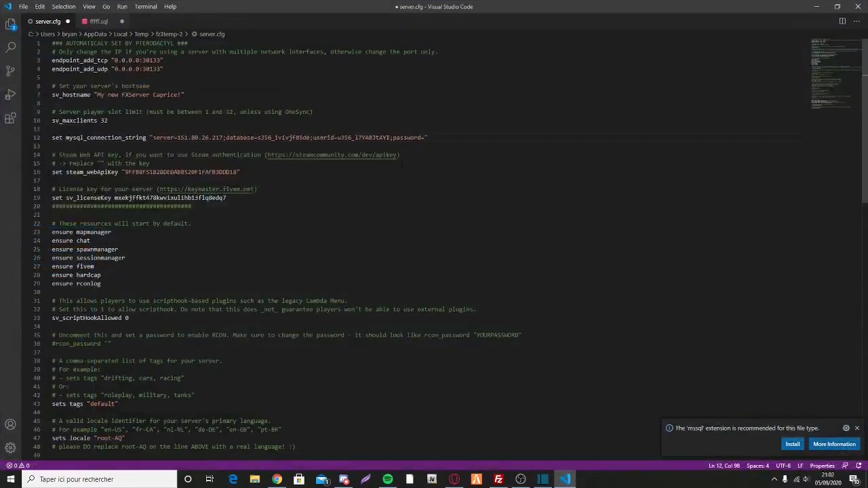
pyautogui.click(423, 138)
pyautogui.hotkey('ctrl', 'v')
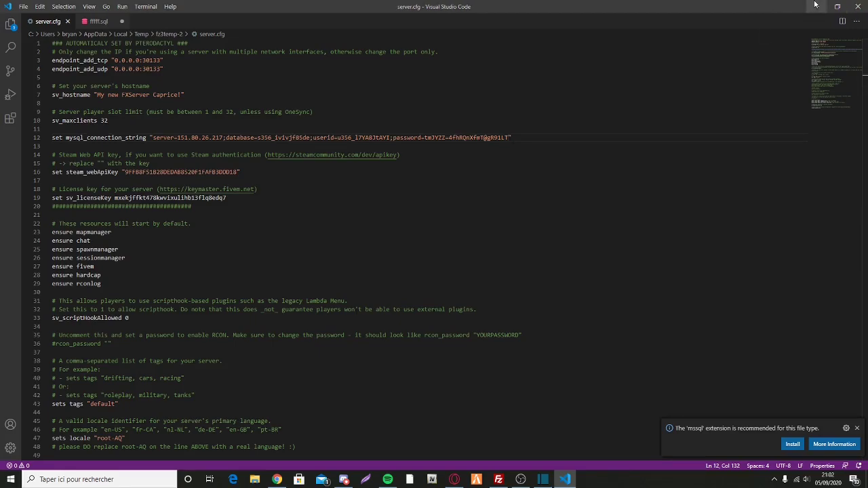
# Step: Confirm re-uploading the edited server.cfg in FileZilla, then show the desktop
pyautogui.hotkey('alt', 'Tab')
pyautogui.click(498, 480)
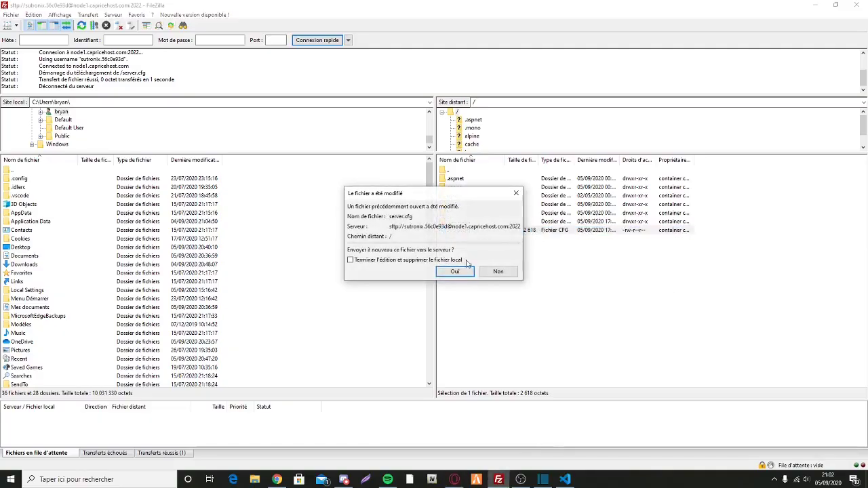
pyautogui.click(458, 272)
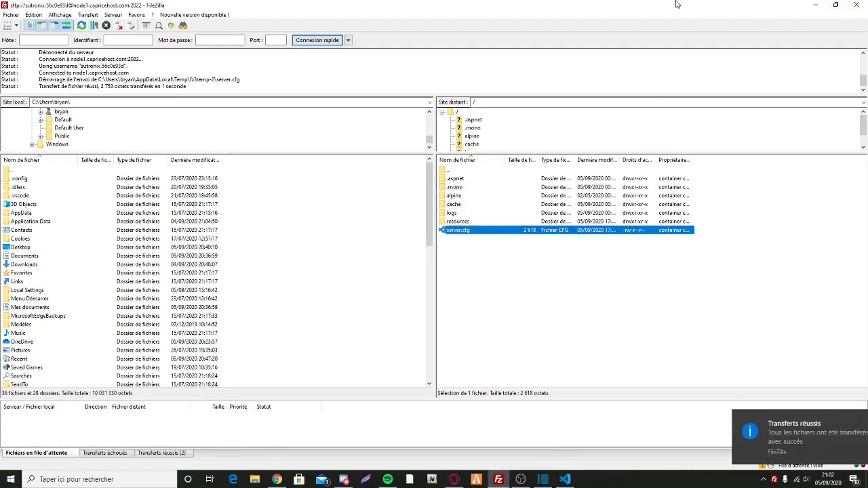
pyautogui.press('super+d')
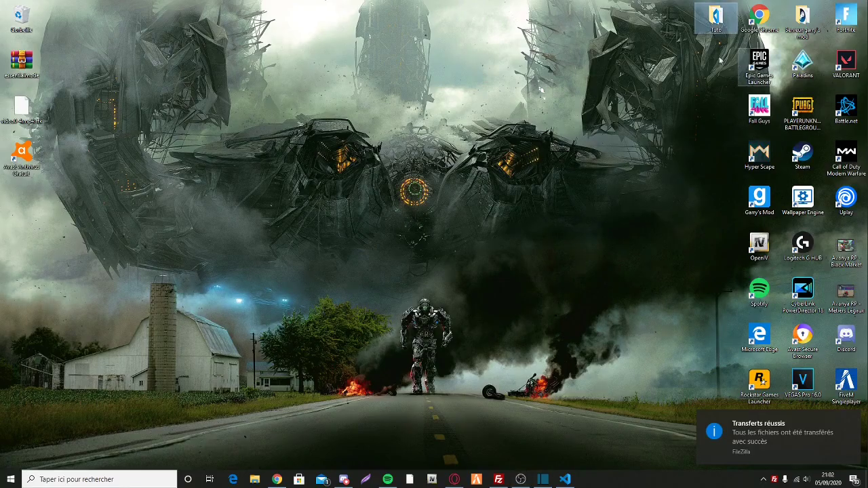
# Step: Open the Tuto desktop folder, closing the duplicate window and maximizing the remaining one
pyautogui.click(703, 27)
pyautogui.doubleClick(706, 20)
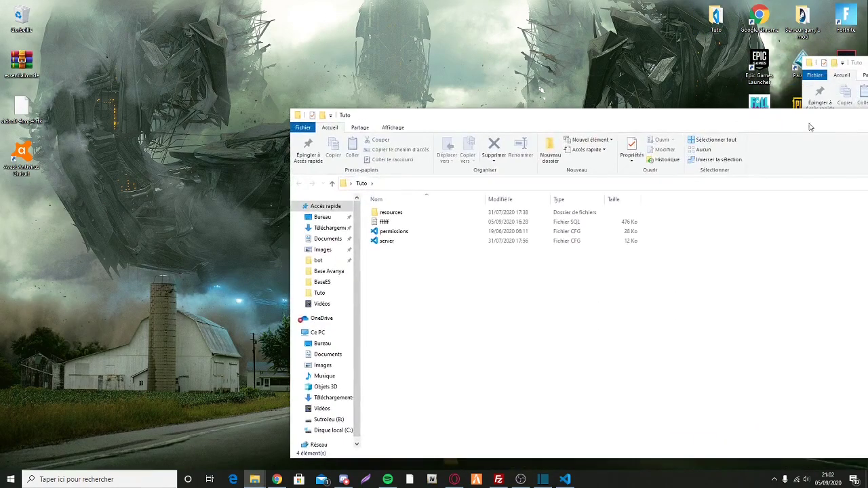
pyautogui.moveTo(742, 116); pyautogui.dragTo(461, 88)
pyautogui.click(857, 89)
pyautogui.moveTo(864, 66); pyautogui.dragTo(503, 5)
# Step: Open the fffff SQL file in Visual Studio Code through Ouvrir
pyautogui.rightClick(141, 113)
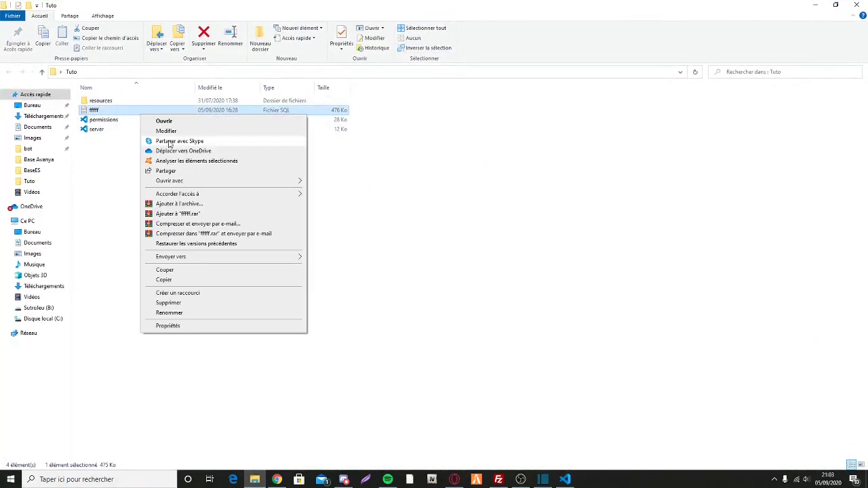
pyautogui.click(166, 123)
pyautogui.doubleClick(382, 232)
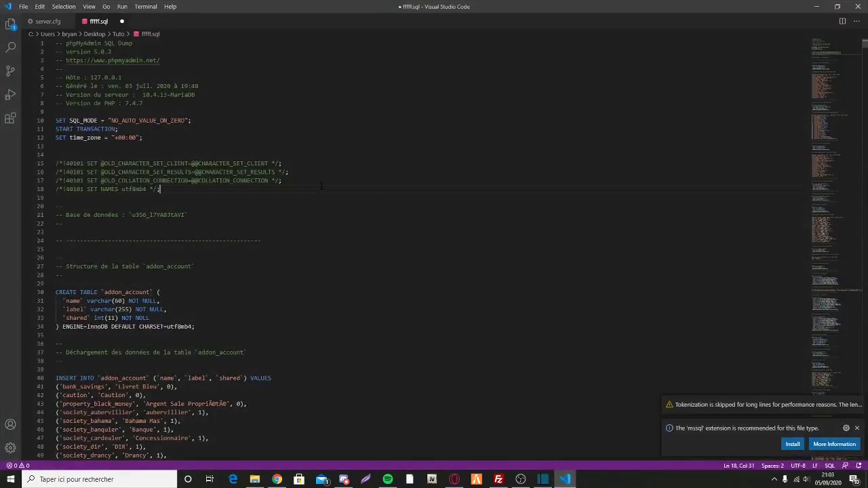
# Step: Select the entire fffff.sql dump in the editor with Ctrl+A
pyautogui.click(149, 215)
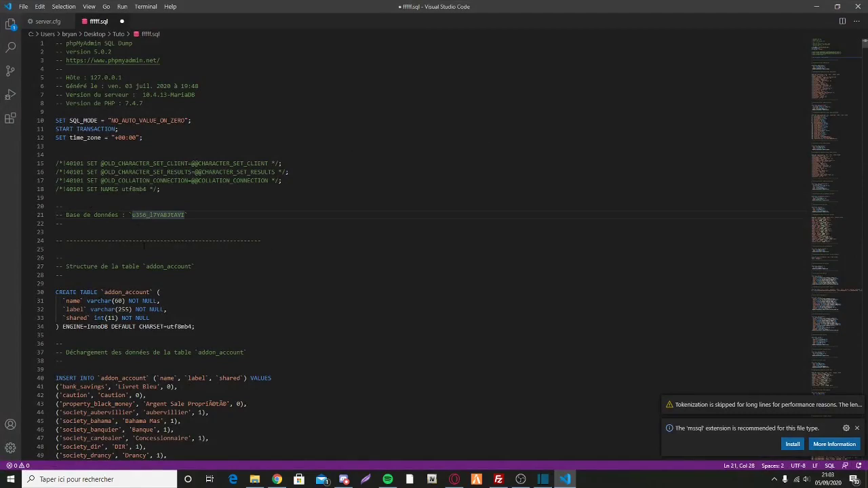
pyautogui.moveTo(144, 215); pyautogui.dragTo(62, 207)
pyautogui.moveTo(267, 11); pyautogui.dragTo(447, 0)
pyautogui.press('Escape')
pyautogui.hotkey('ctrl', 'a')
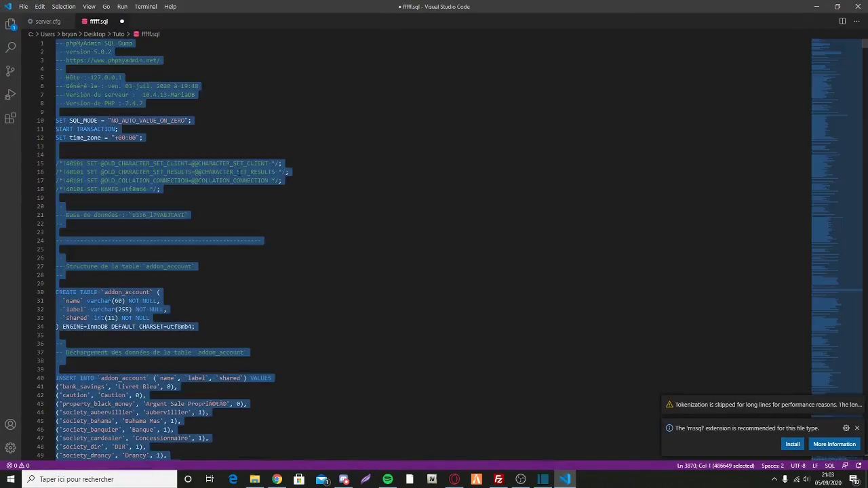
# Step: Launch phpMyAdmin for the server's database from the CapriceHost Databases page
pyautogui.click(815, 6)
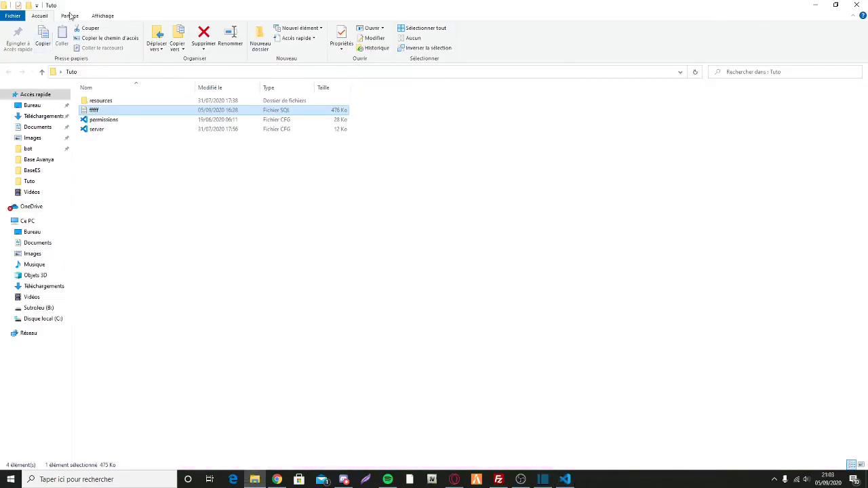
pyautogui.click(276, 480)
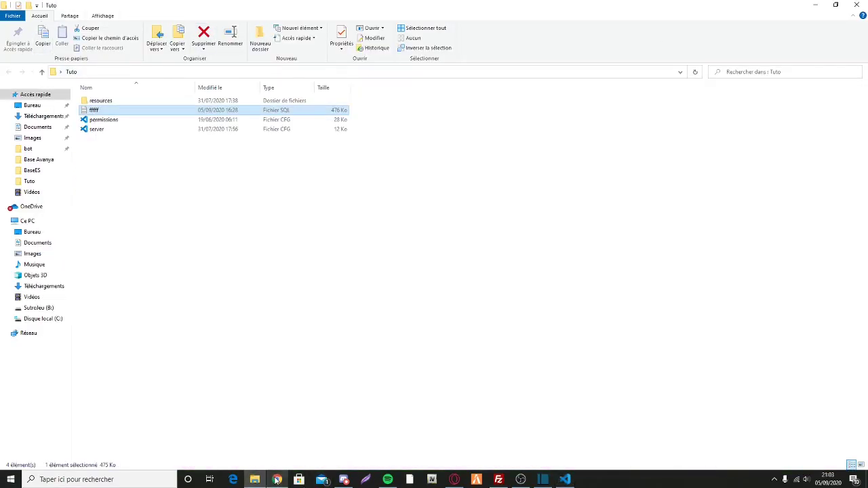
pyautogui.click(454, 479)
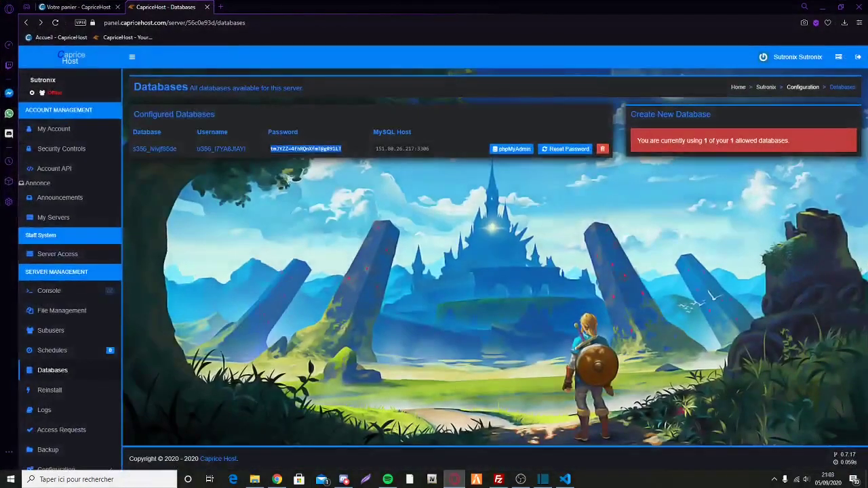
pyautogui.click(505, 151)
pyautogui.scroll(2, 436, 129)
# Step: Paste the fffff.sql dump into phpMyAdmin's SQL query box and check the database name on line 21
pyautogui.click(220, 65)
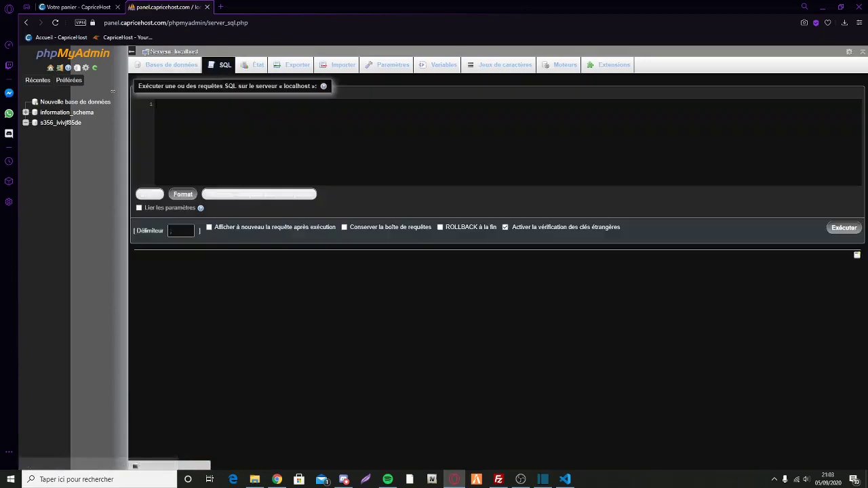
pyautogui.hotkey('ctrl', 'v')
pyautogui.scroll(20, 237, 130)
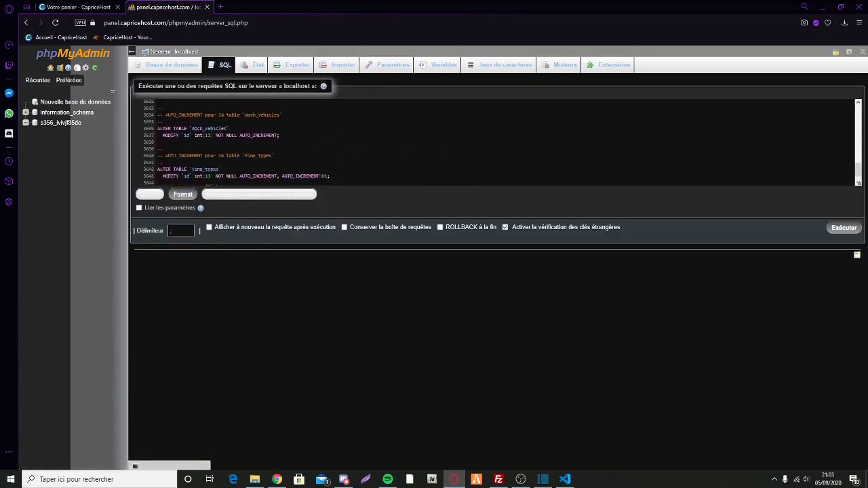
pyautogui.scroll(20, 495, 142)
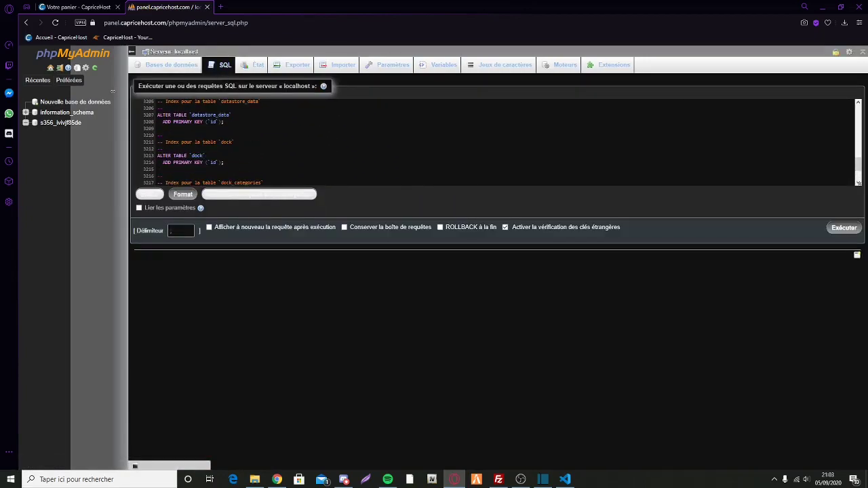
pyautogui.hotkey('ctrl', 'Home')
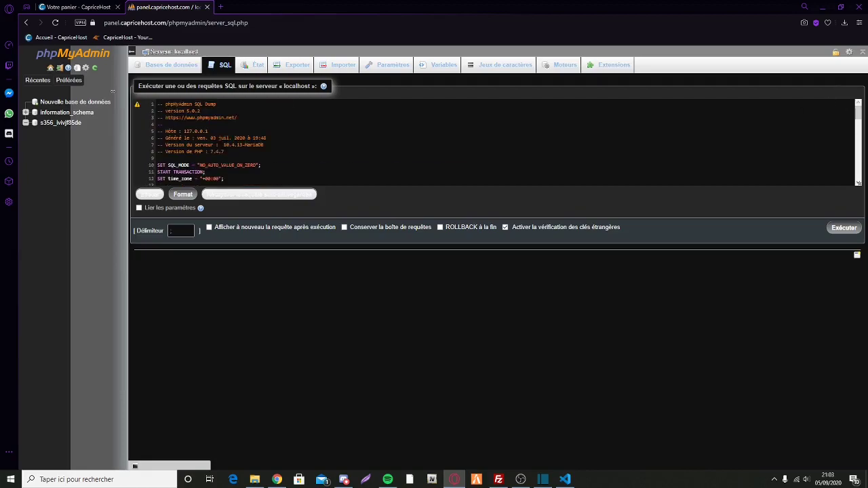
pyautogui.scroll(-3, 495, 142)
pyautogui.scroll(2, 495, 142)
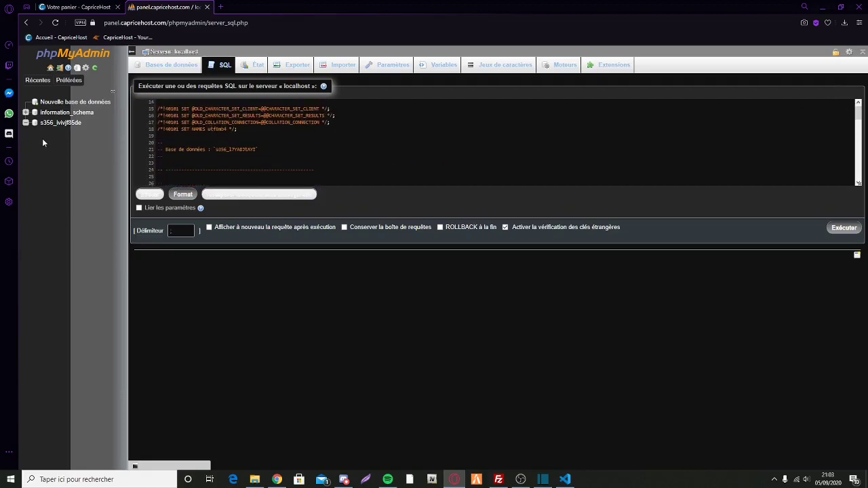
pyautogui.moveTo(92, 124); pyautogui.dragTo(35, 123)
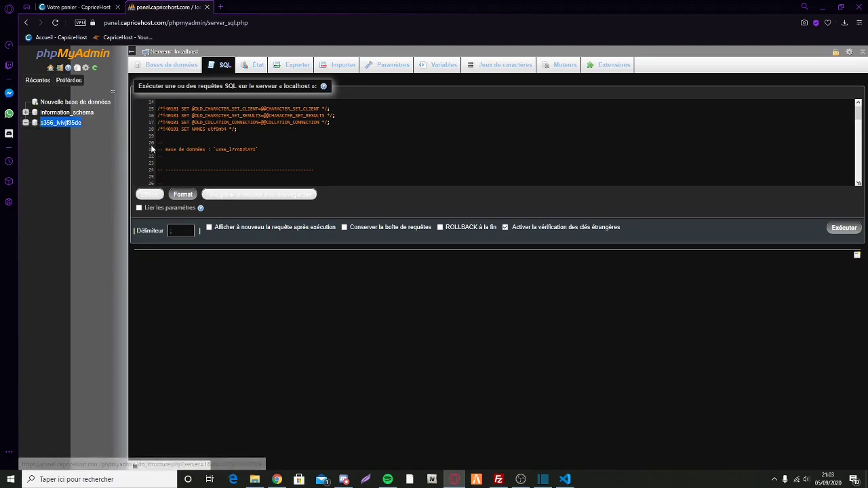
pyautogui.moveTo(257, 149); pyautogui.dragTo(239, 149)
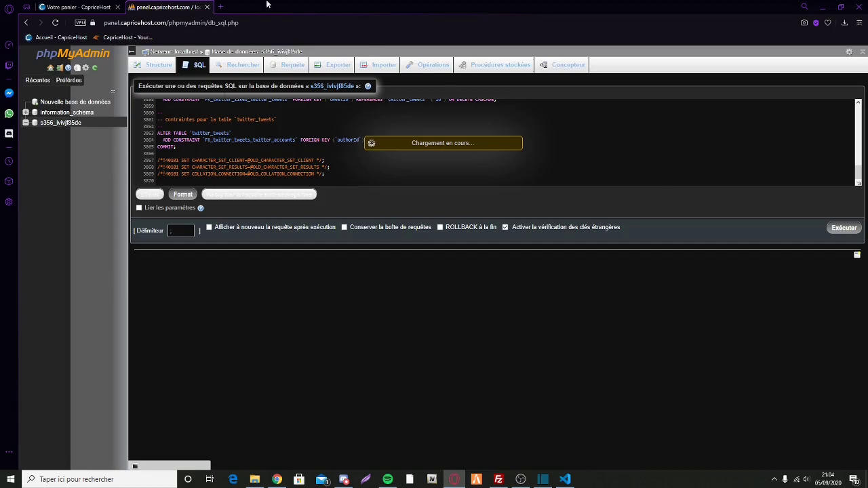
# Step: View the database's tables, such as addon_account, billing and characters
pyautogui.click(60, 122)
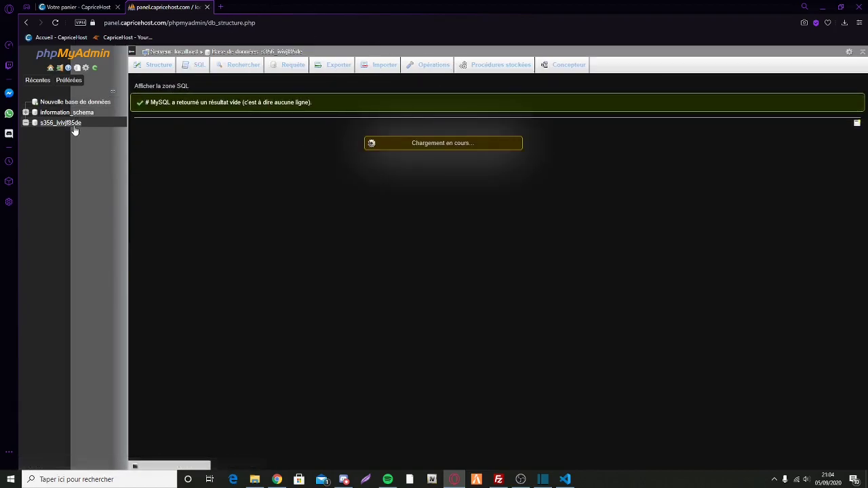
pyautogui.scroll(-10, 266, 208)
pyautogui.scroll(15, 240, 217)
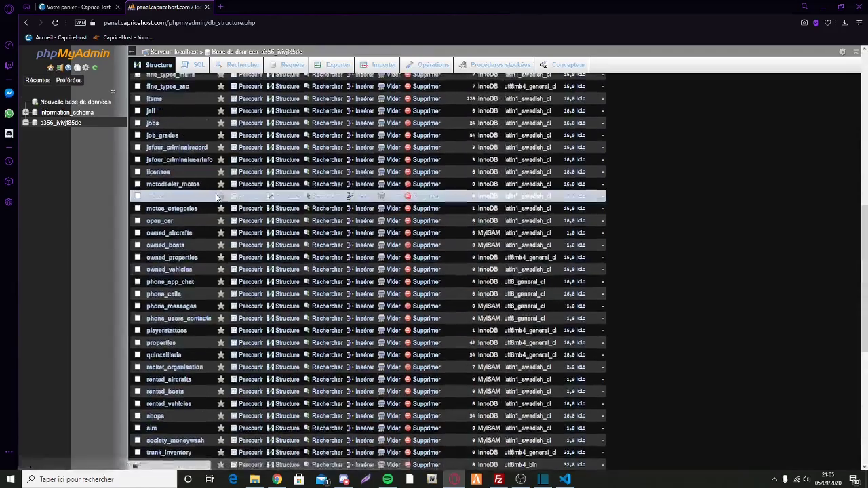
# Step: Add exec permissions.cfg, ensure vMenu and resource lines like mysql-async and es_extended to server.cfg
pyautogui.click(824, 8)
pyautogui.moveTo(420, 22); pyautogui.dragTo(407, 0)
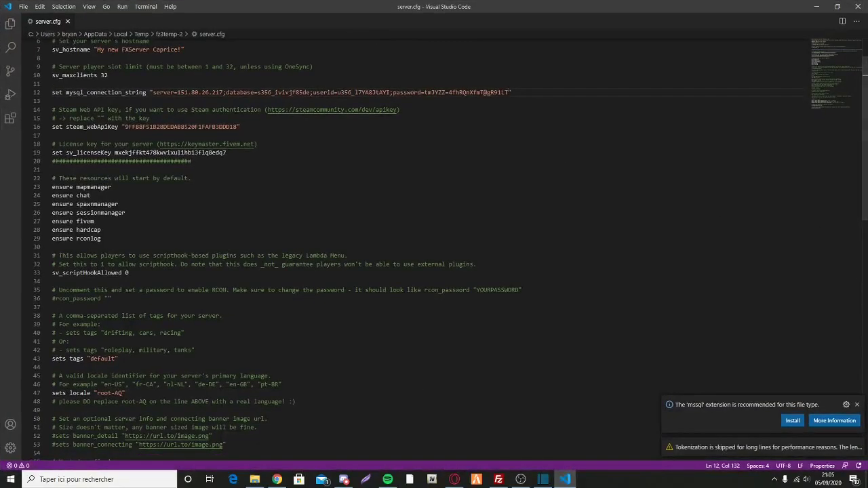
pyautogui.scroll(1, 434, 250)
pyautogui.scroll(1, 434, 250)
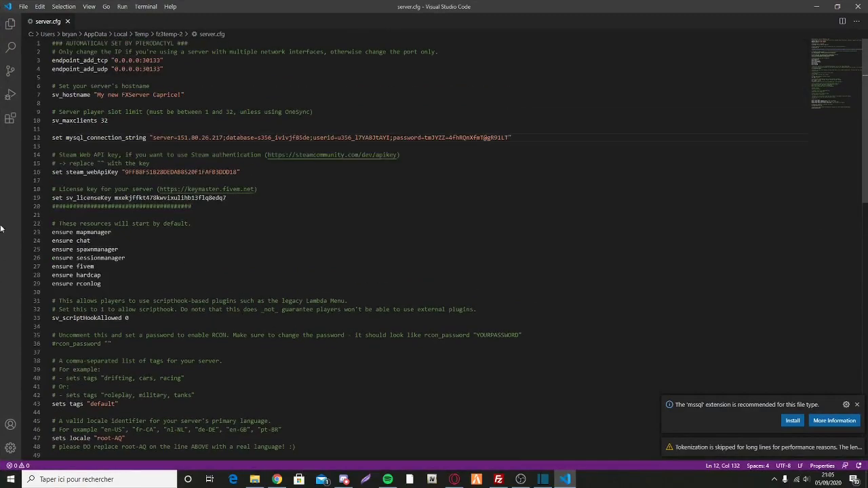
pyautogui.scroll(-4, 434, 249)
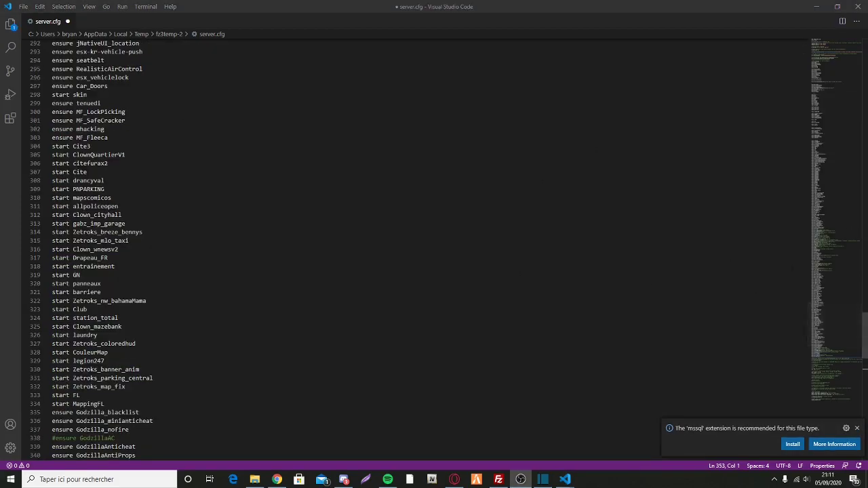
pyautogui.moveTo(866, 329); pyautogui.dragTo(742, 214)
pyautogui.moveTo(788, 200); pyautogui.dragTo(839, 38)
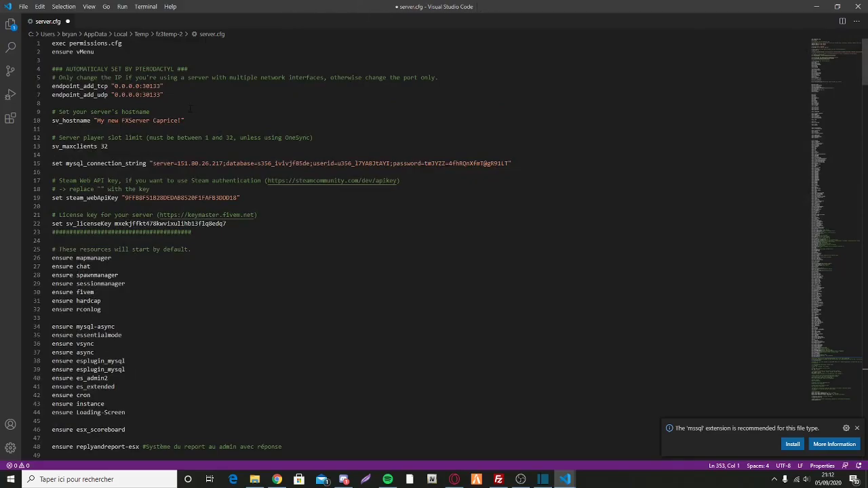
pyautogui.hotkey('alt', 'Tab')
# Step: Start the FiveM server and watch resources such as st-cctv start in the console
pyautogui.click(491, 406)
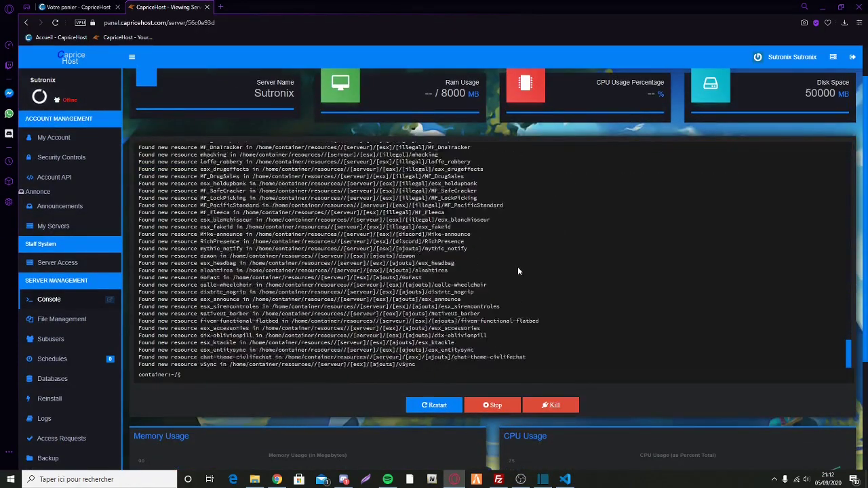
pyautogui.scroll(5, 518, 266)
pyautogui.scroll(-10, 518, 267)
pyautogui.scroll(1, 384, 204)
pyautogui.tripleClick(383, 202)
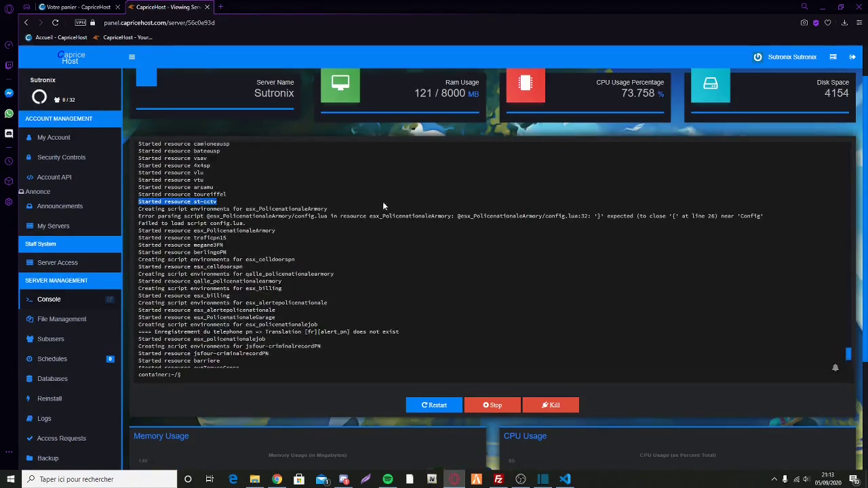
pyautogui.scroll(-4, 319, 217)
pyautogui.scroll(2, 278, 251)
pyautogui.scroll(1, 332, 254)
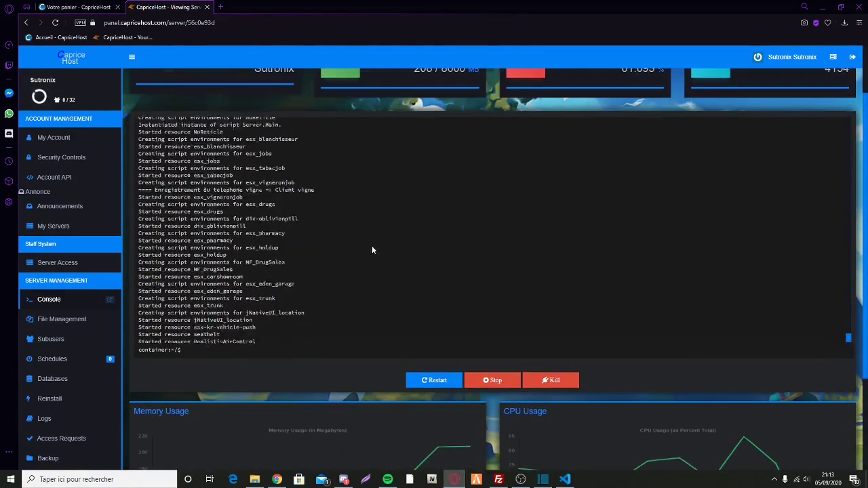
pyautogui.scroll(-1, 254, 251)
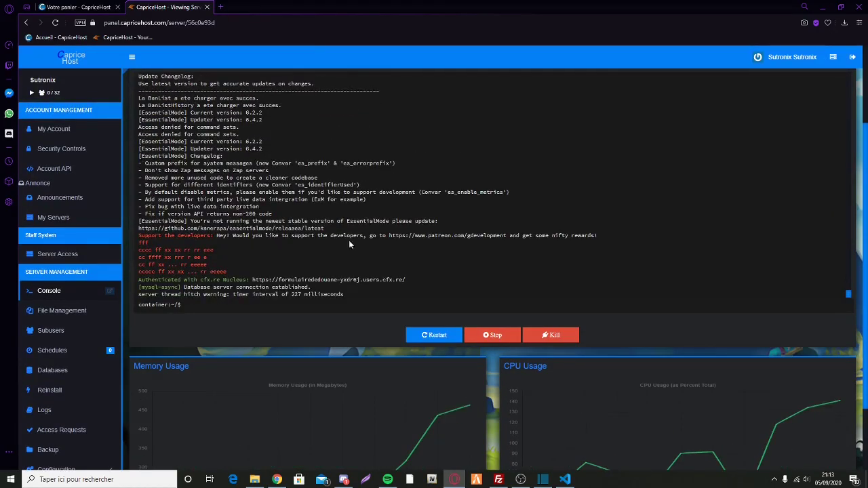
pyautogui.scroll(6, 355, 197)
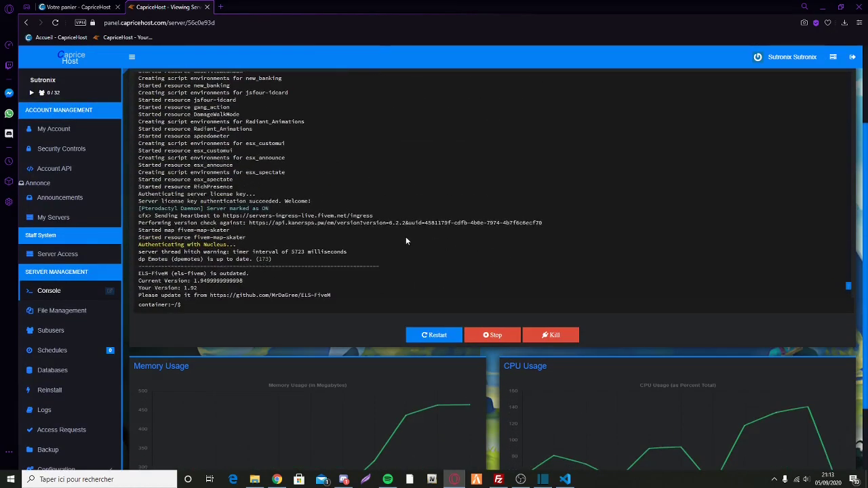
pyautogui.scroll(10, 319, 203)
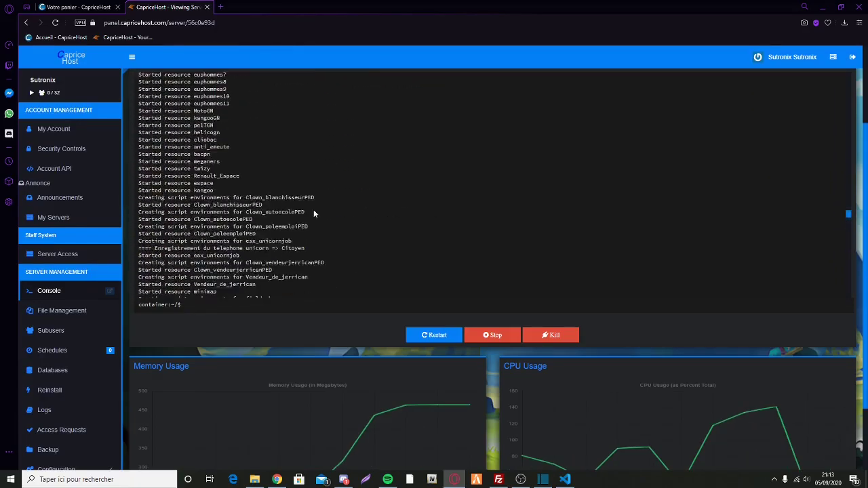
pyautogui.scroll(3, 427, 187)
# Step: Review the console log to confirm the database connection is established
pyautogui.moveTo(307, 228); pyautogui.dragTo(770, 229)
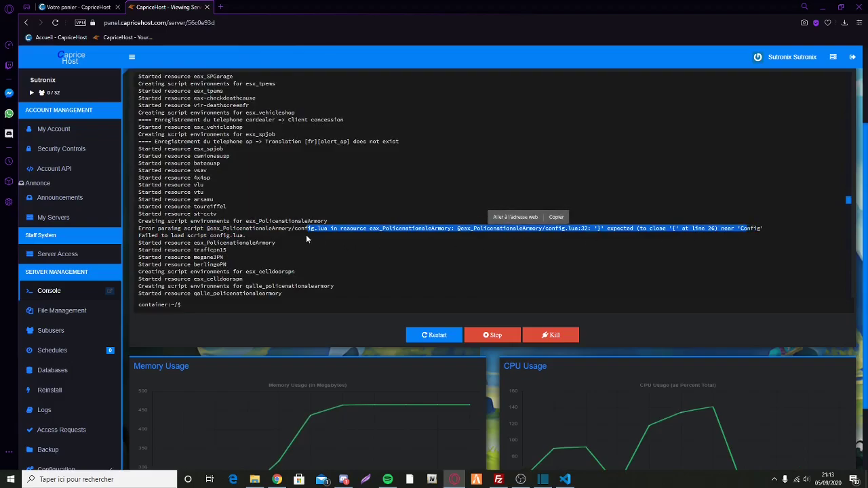
pyautogui.moveTo(304, 223); pyautogui.dragTo(308, 222)
pyautogui.scroll(5, 507, 237)
pyautogui.scroll(-10, 512, 244)
pyautogui.scroll(-2, 475, 271)
pyautogui.scroll(5, 281, 235)
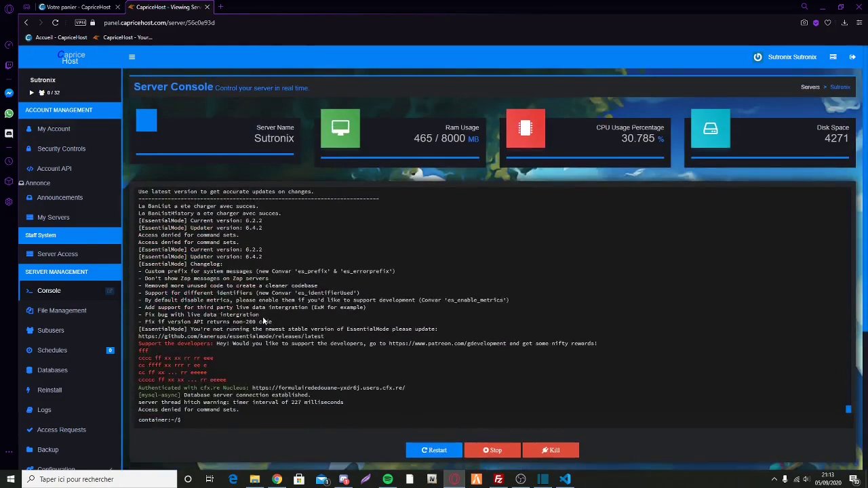
pyautogui.scroll(10, 284, 327)
pyautogui.scroll(-5, 285, 327)
pyautogui.scroll(-1, 617, 343)
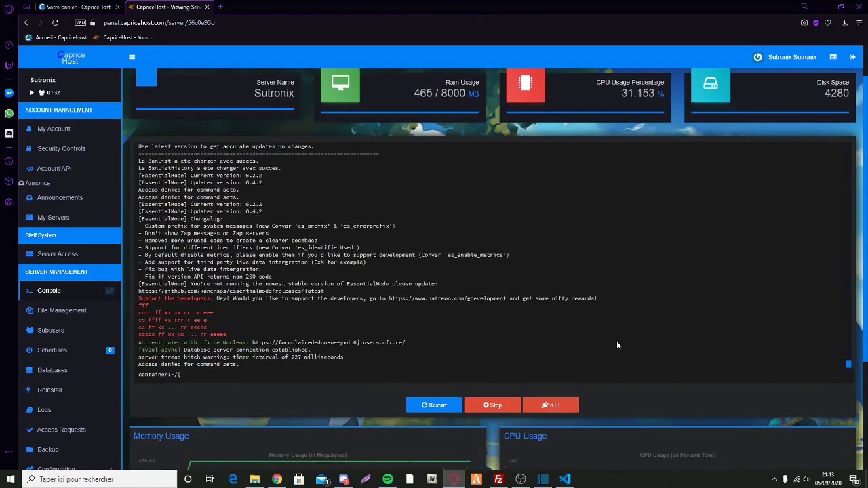